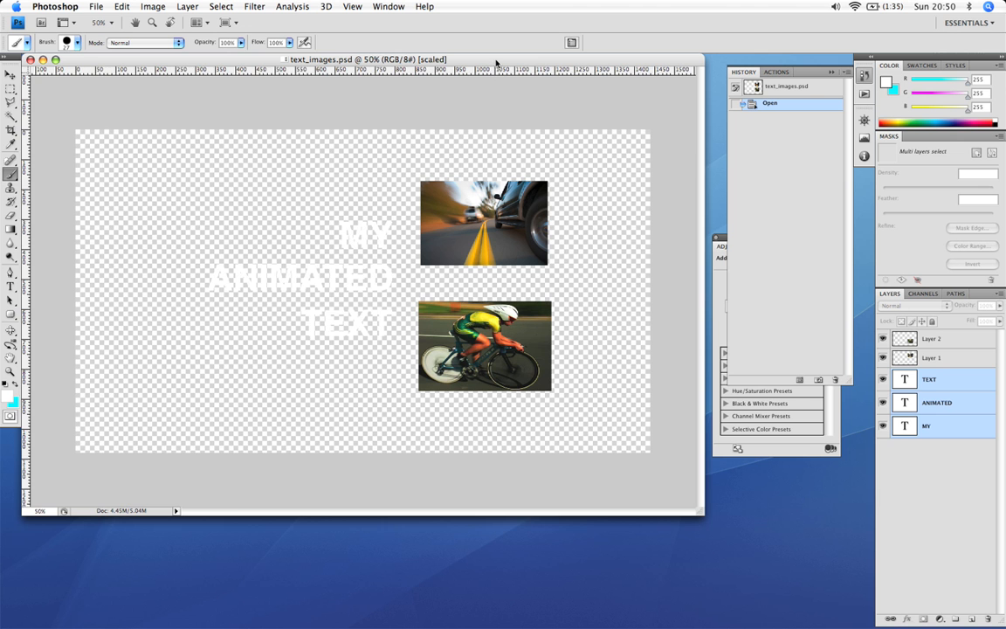
- Create a new document using the Film & Video preset with the HDV 1080p/29.97 size
left_click_drag(496, 64, 510, 72)
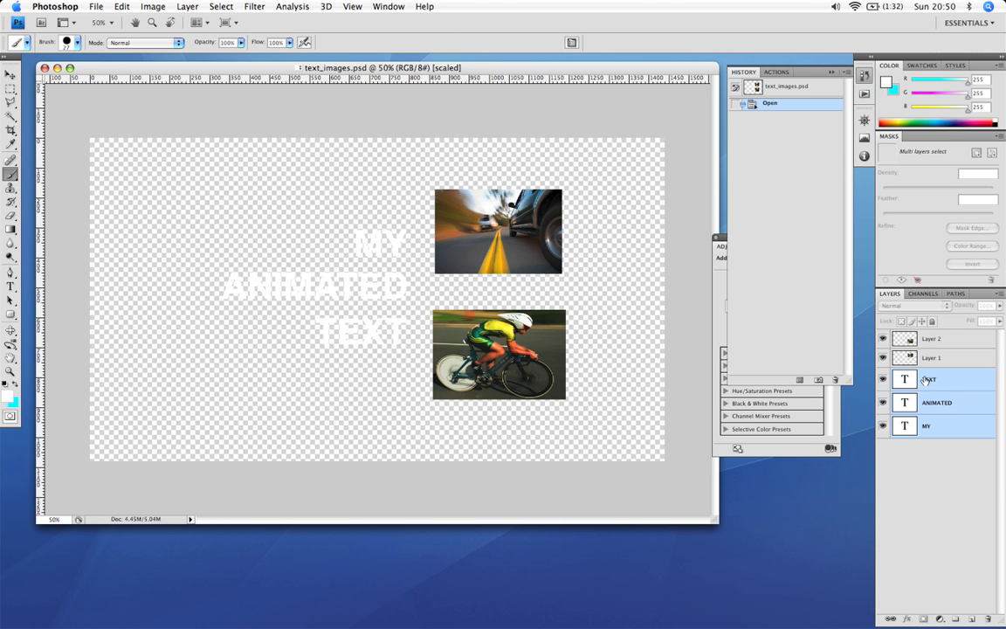
double_click(500, 69)
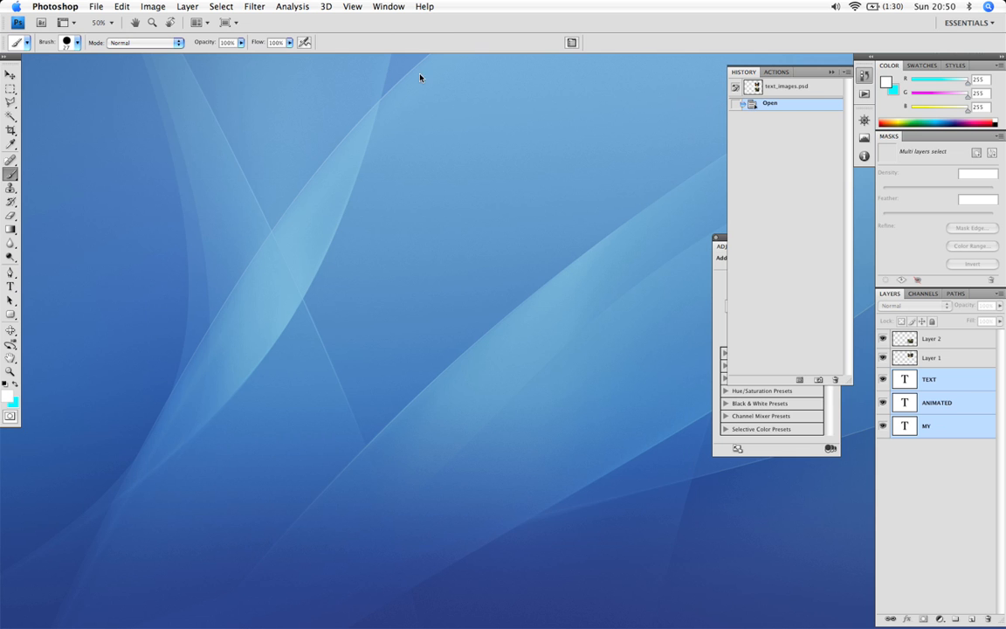
left_click(97, 6)
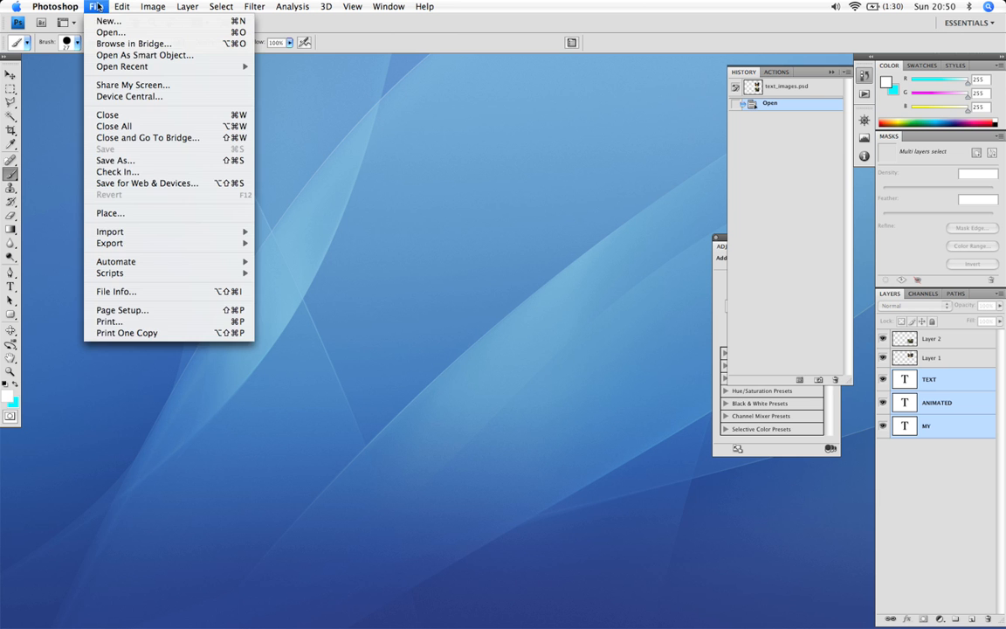
left_click(106, 22)
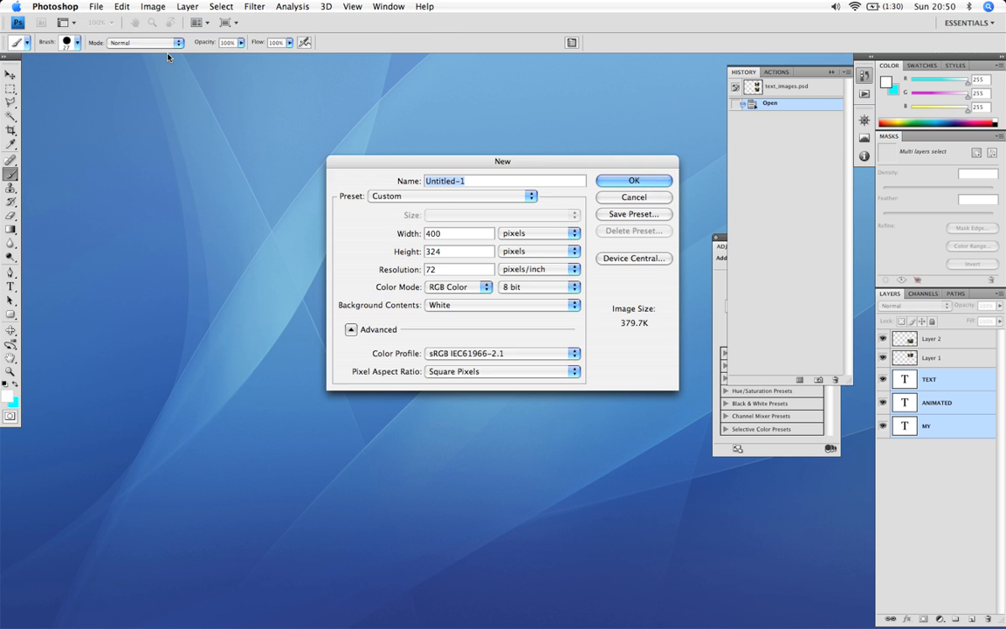
left_click(449, 196)
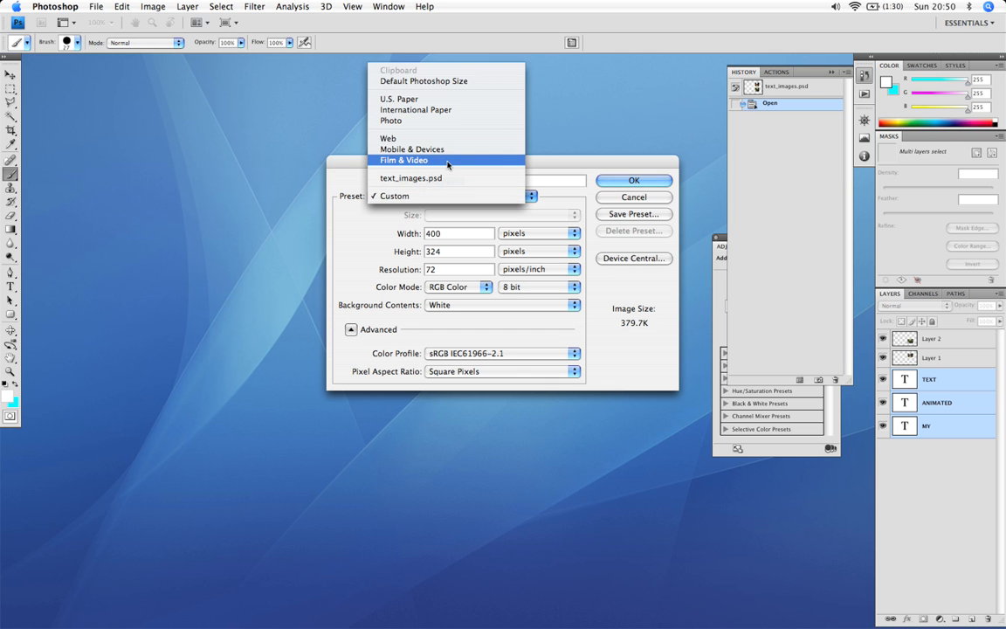
left_click(447, 162)
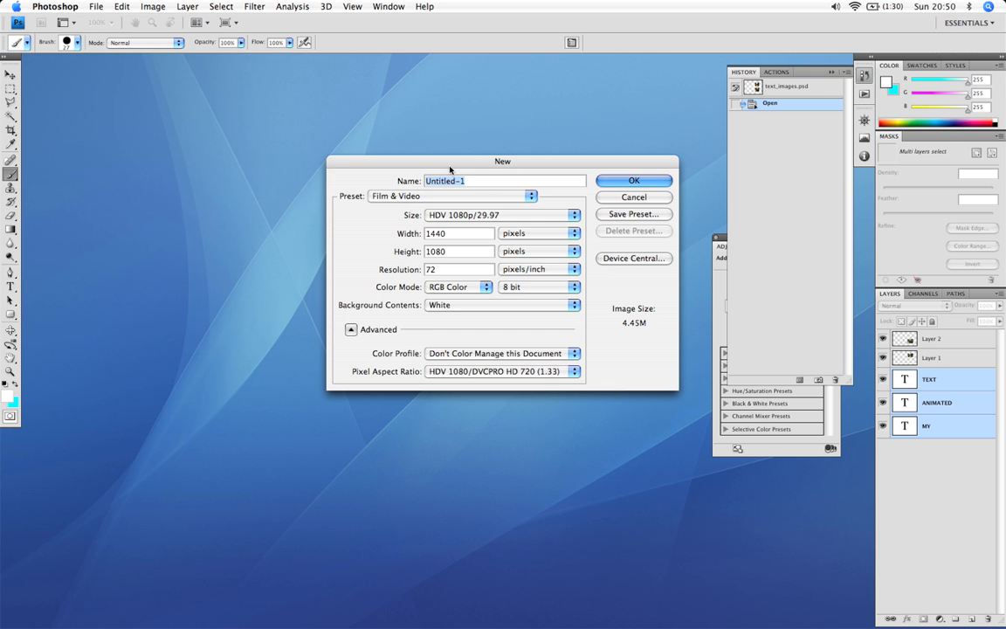
left_click(502, 218)
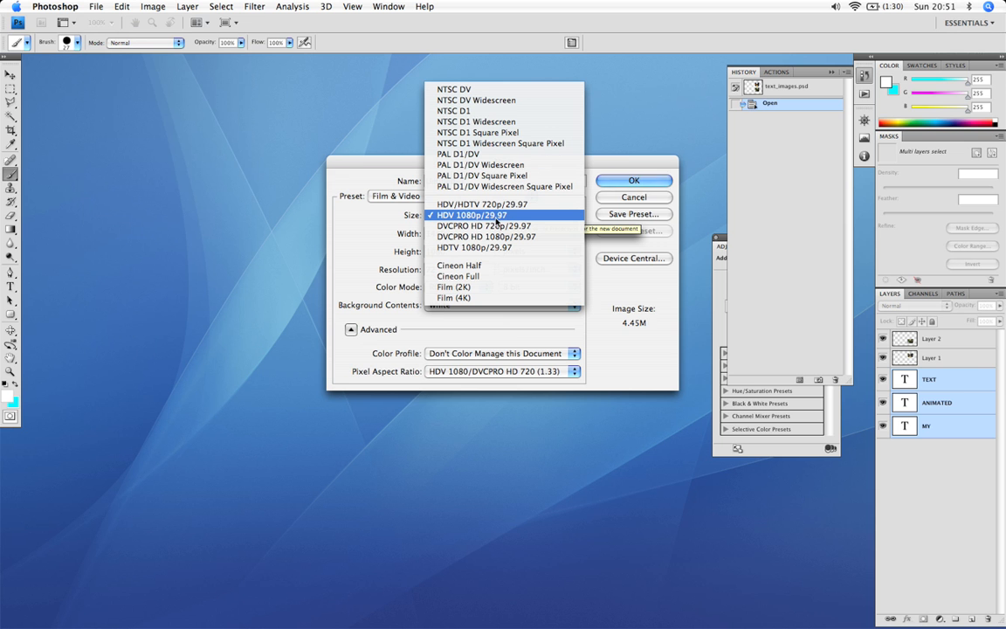
left_click(521, 215)
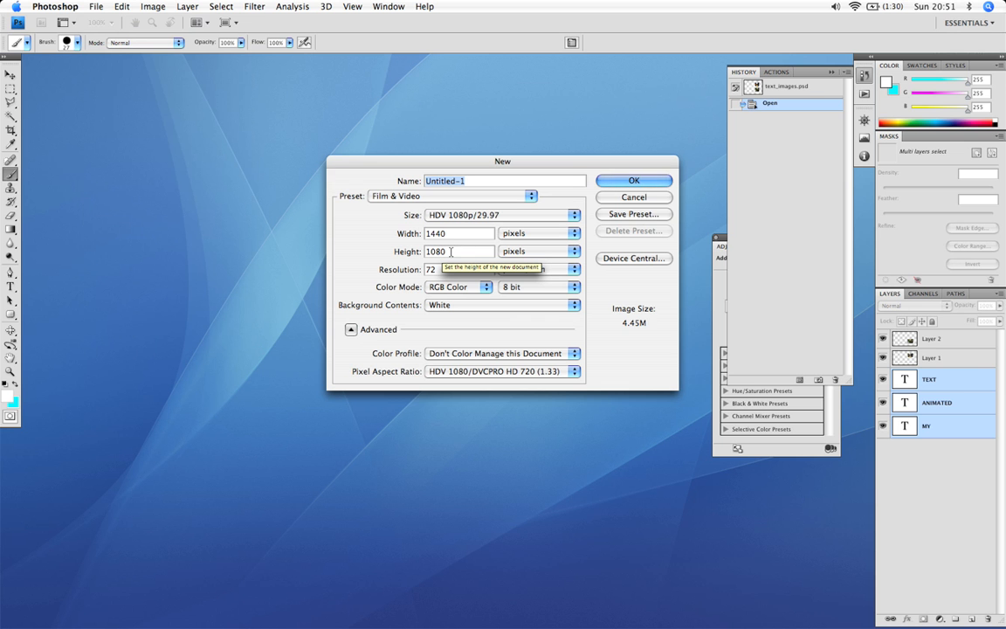
key("Return")
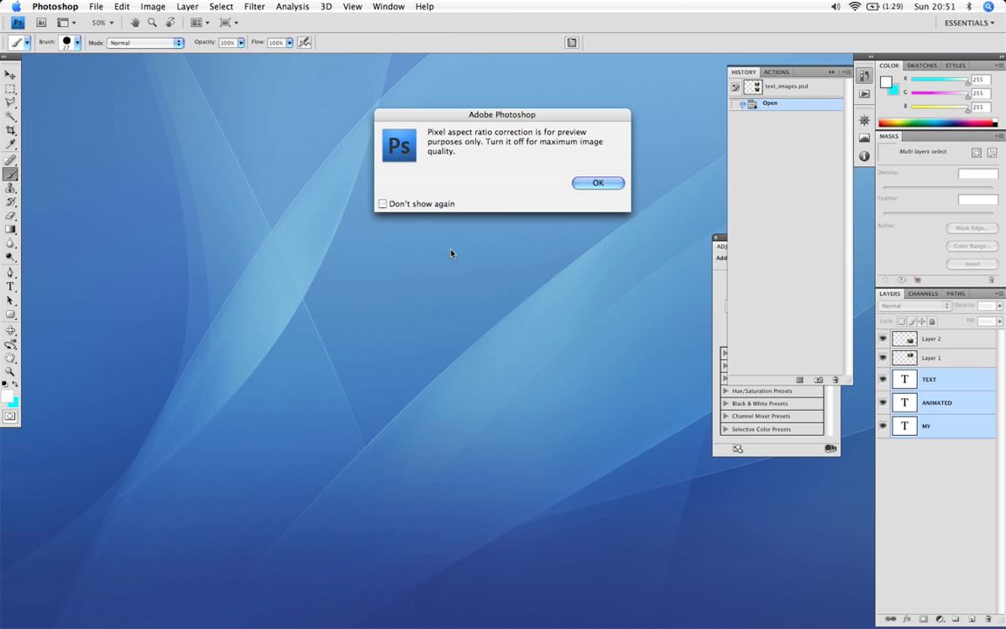
key("Return")
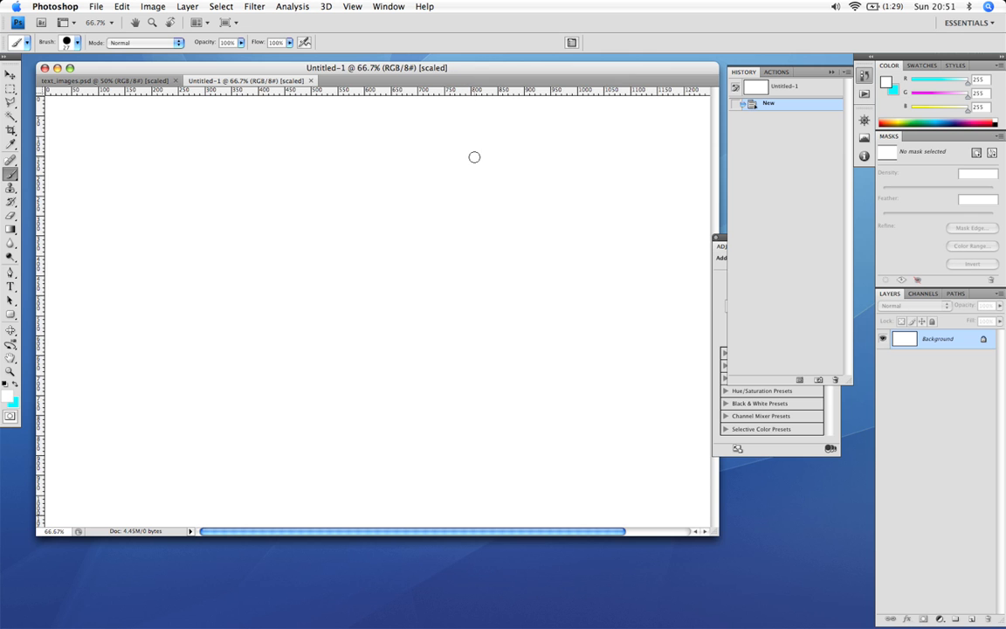
- Show the guides in the new blank document, and close that document
key("super+minus")
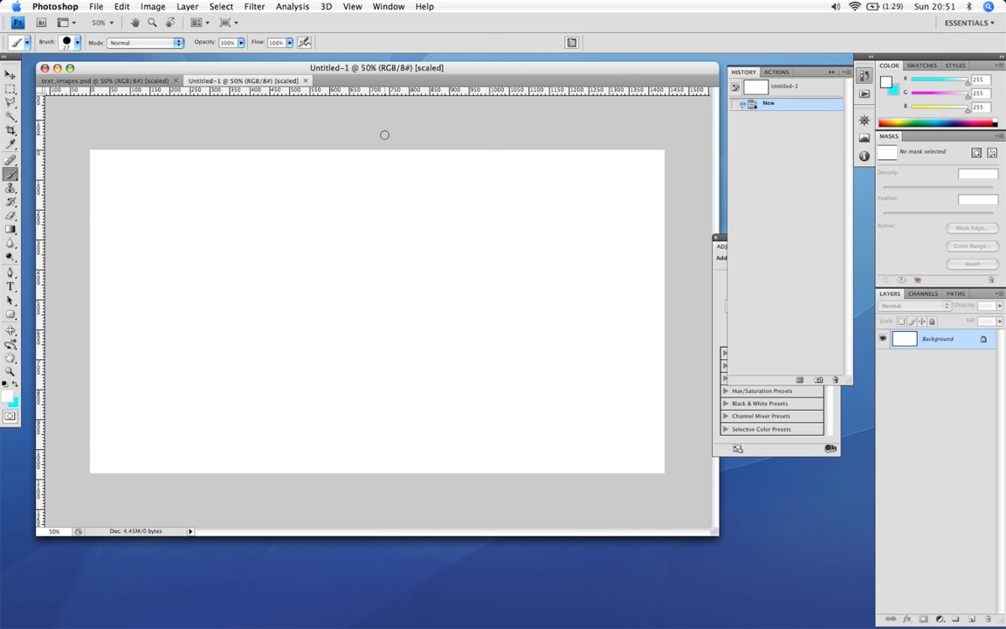
left_click(351, 7)
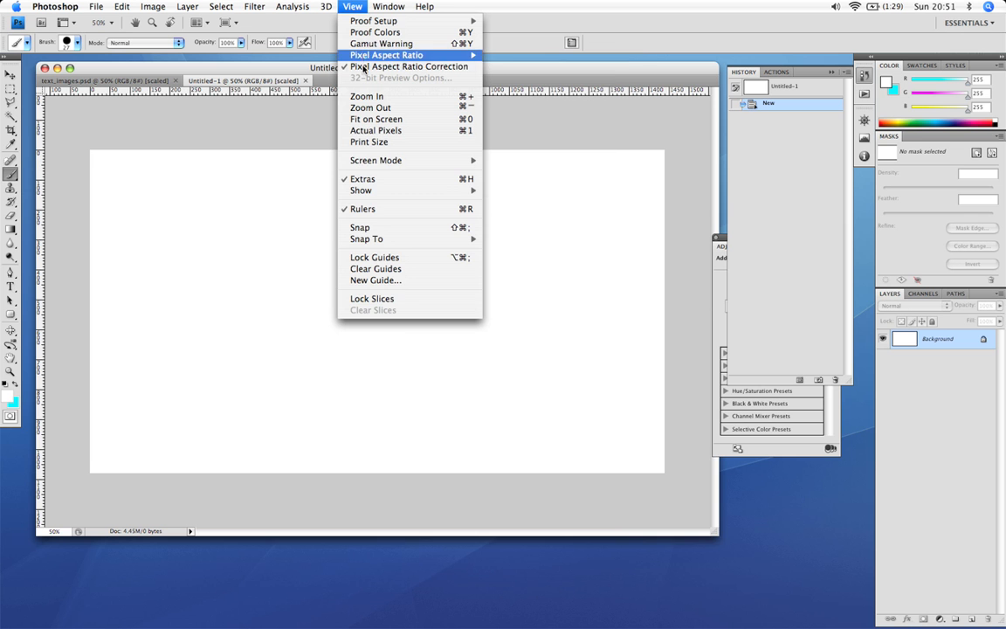
mouse_move(416, 190)
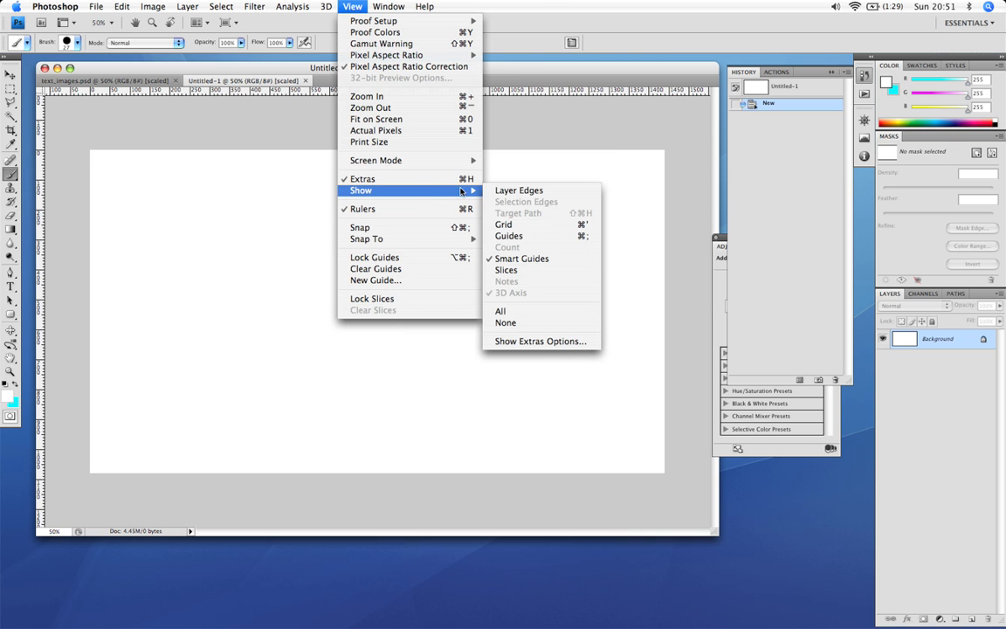
left_click(556, 238)
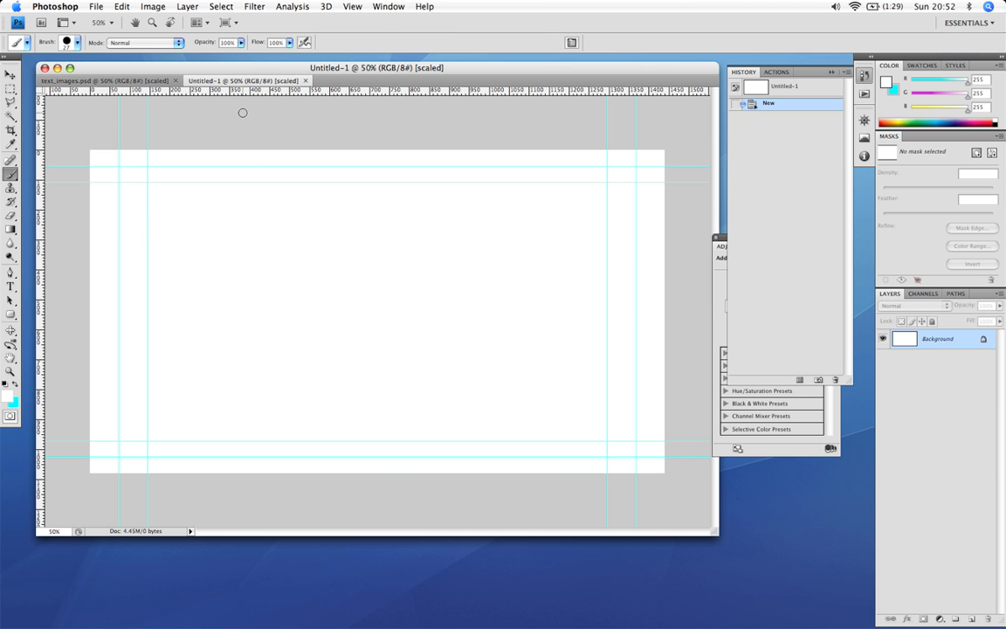
left_click(305, 80)
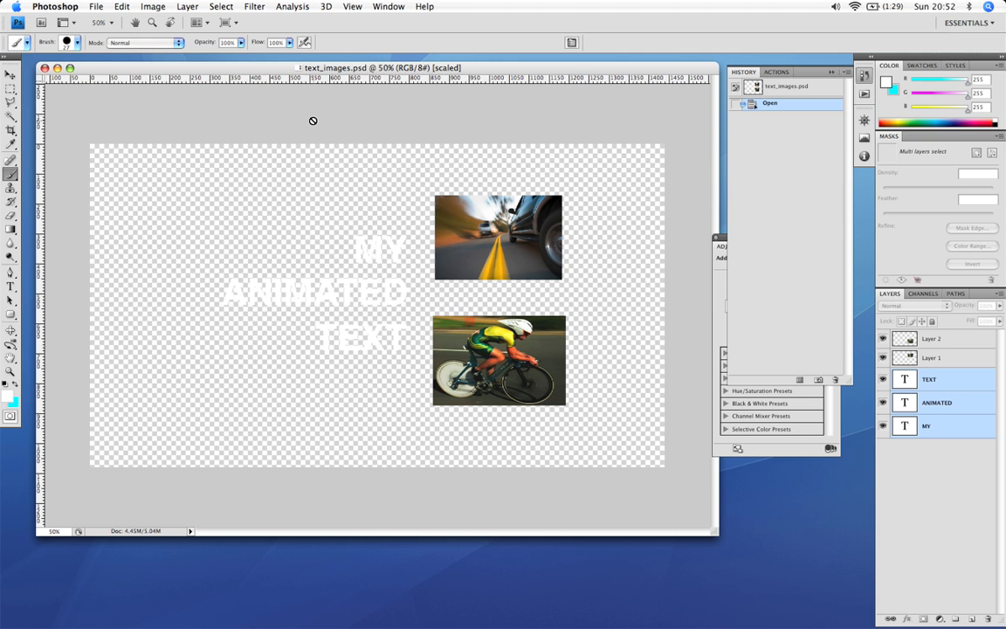
- Switch to Final Cut Pro and import text_images.psd from the FCP graphics folder on the desktop
key("super+h")
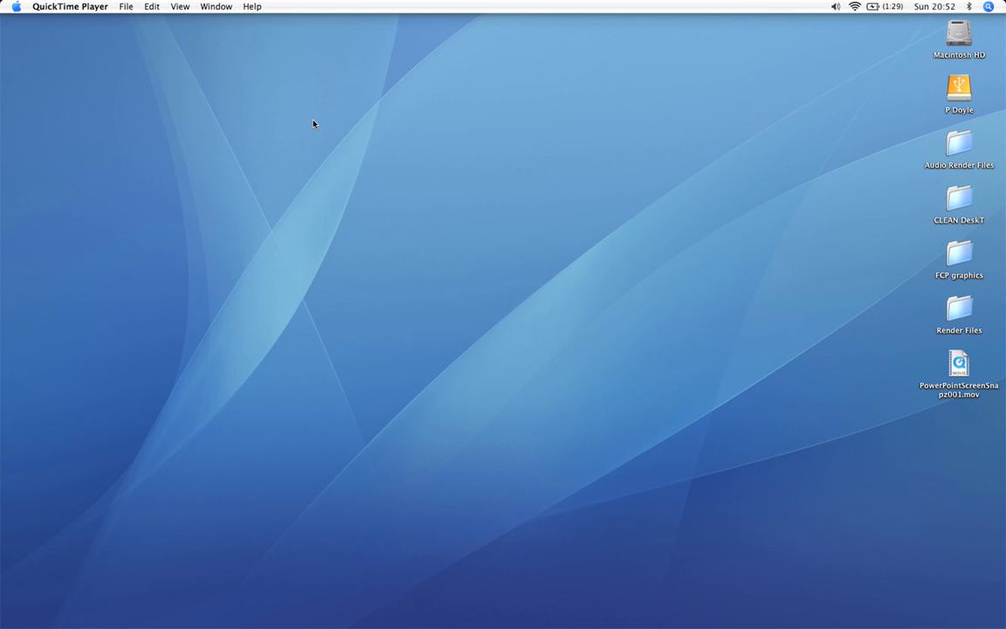
key("super+Tab")
key("super+Tab")
key("super+Tab")
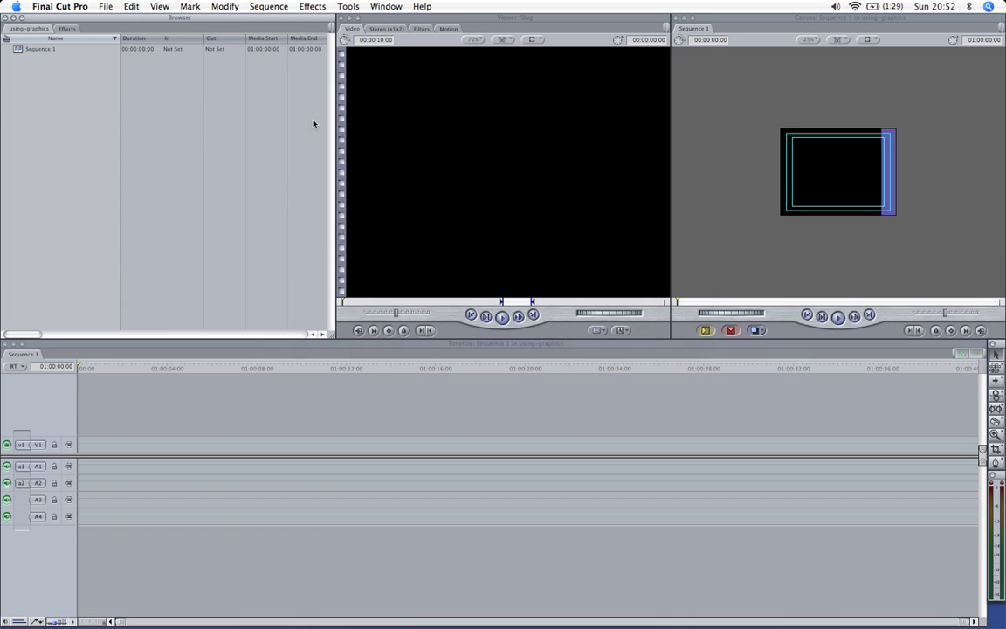
key("super+i")
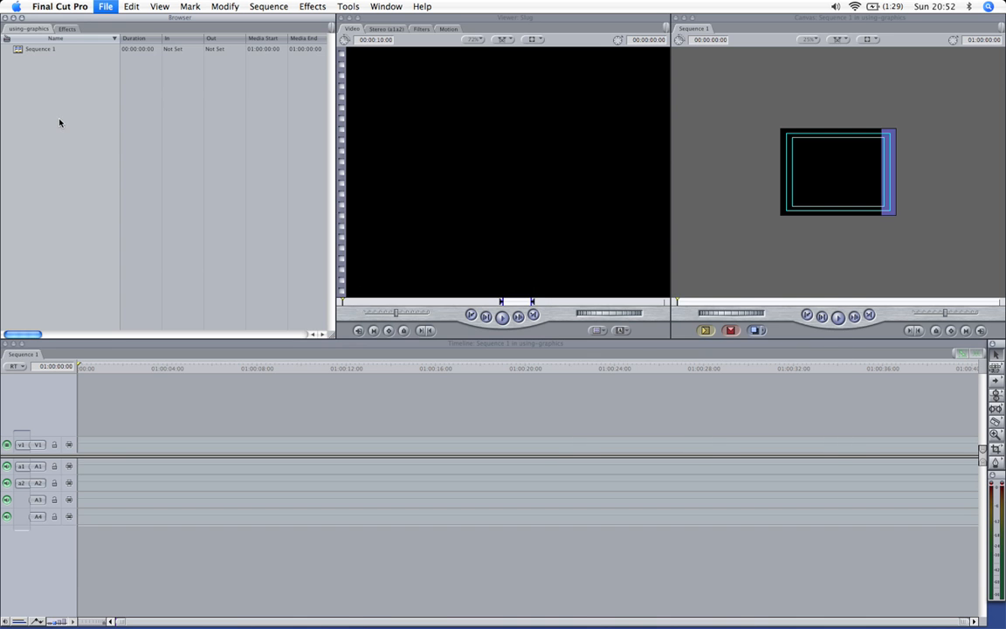
left_click(675, 80)
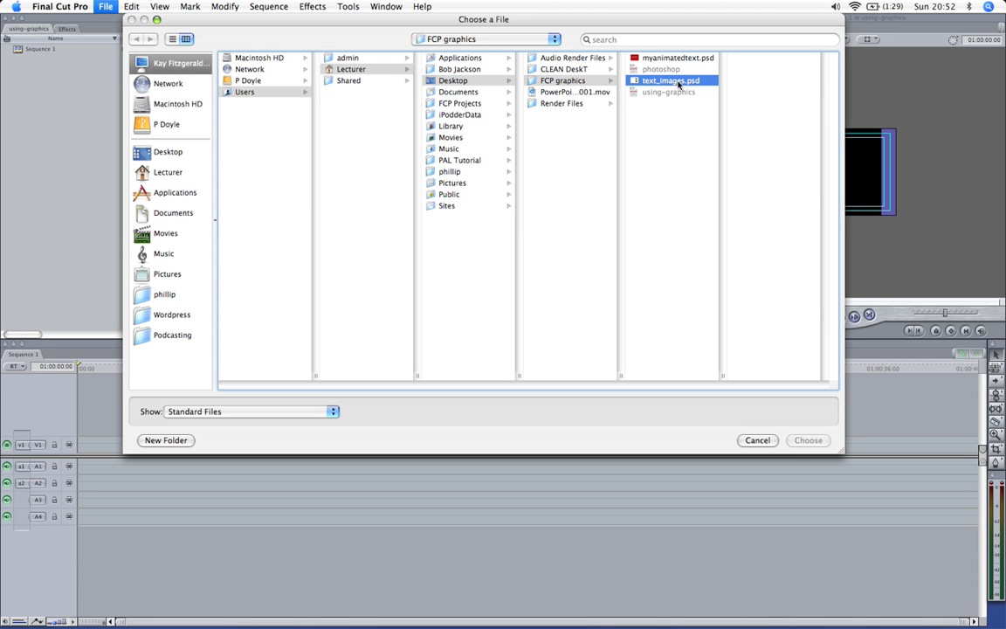
double_click(677, 82)
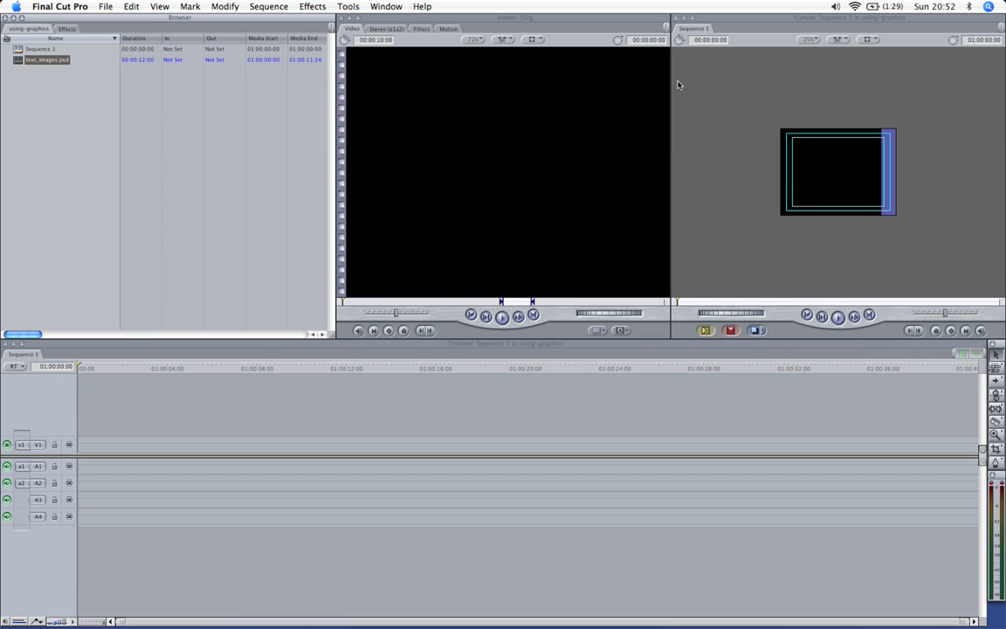
- Open the imported text_images.psd as a sequence in the Timeline
left_click(25, 78)
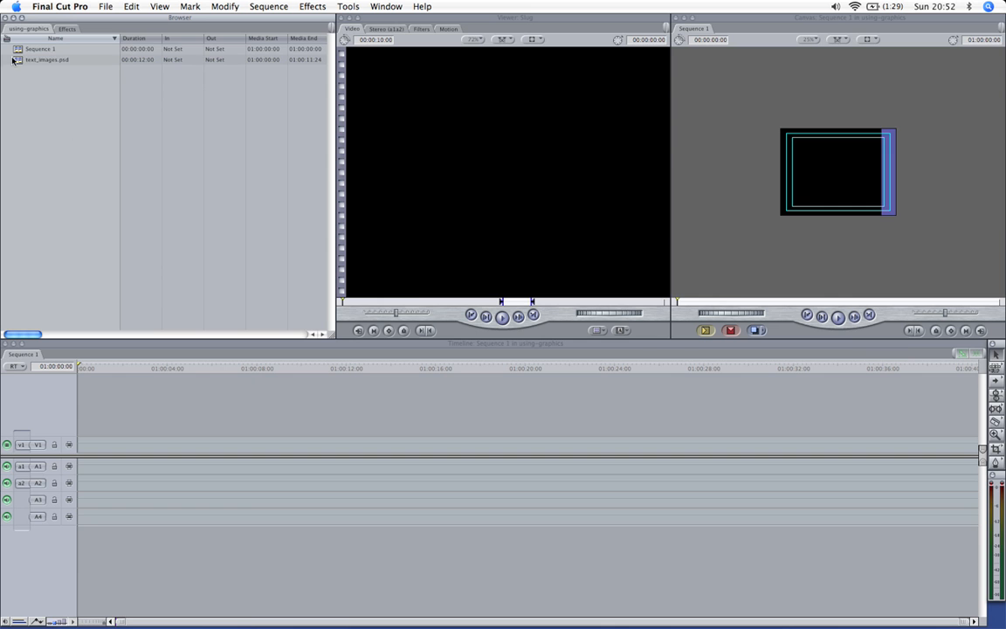
left_click(15, 61)
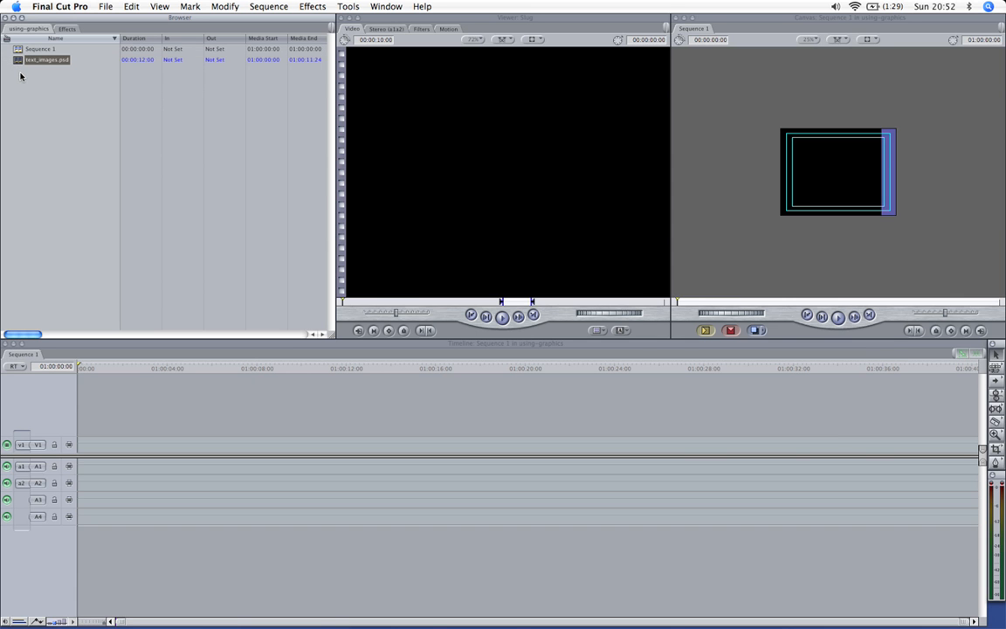
left_click(20, 75)
left_click(17, 63)
double_click(16, 63)
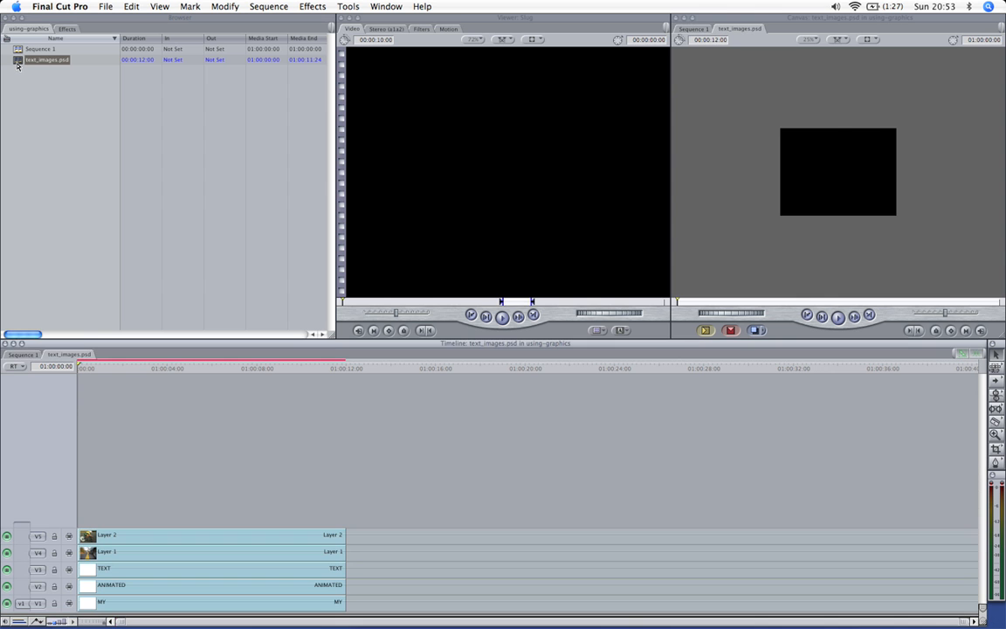
- Select the Layer 2, Layer 1, TEXT, ANIMATED and MY clips in turn to examine each layer in the Canvas
left_click(177, 538)
left_click(179, 553)
left_click(178, 569)
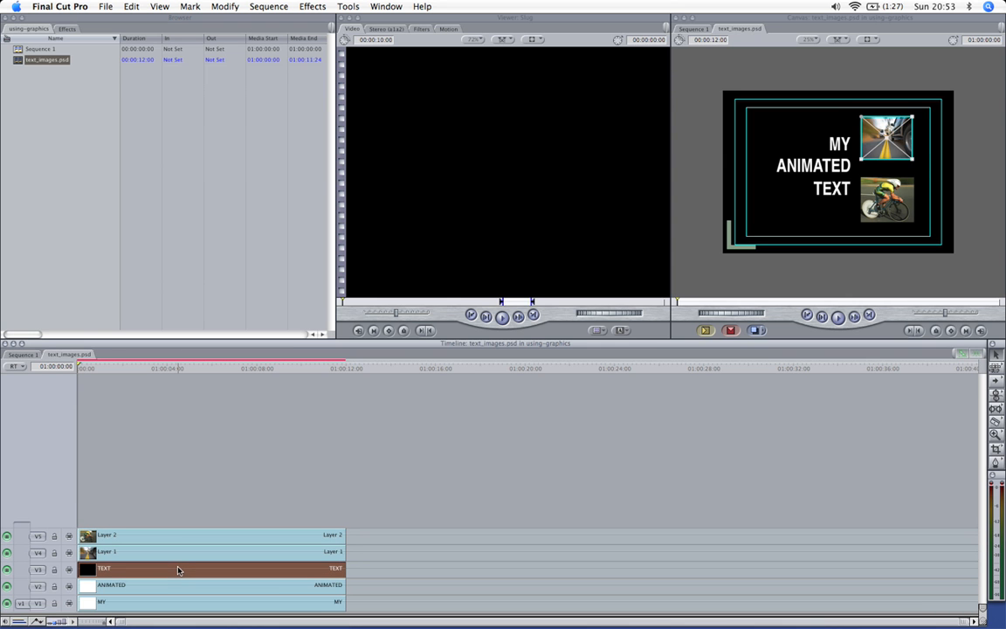
left_click(185, 588)
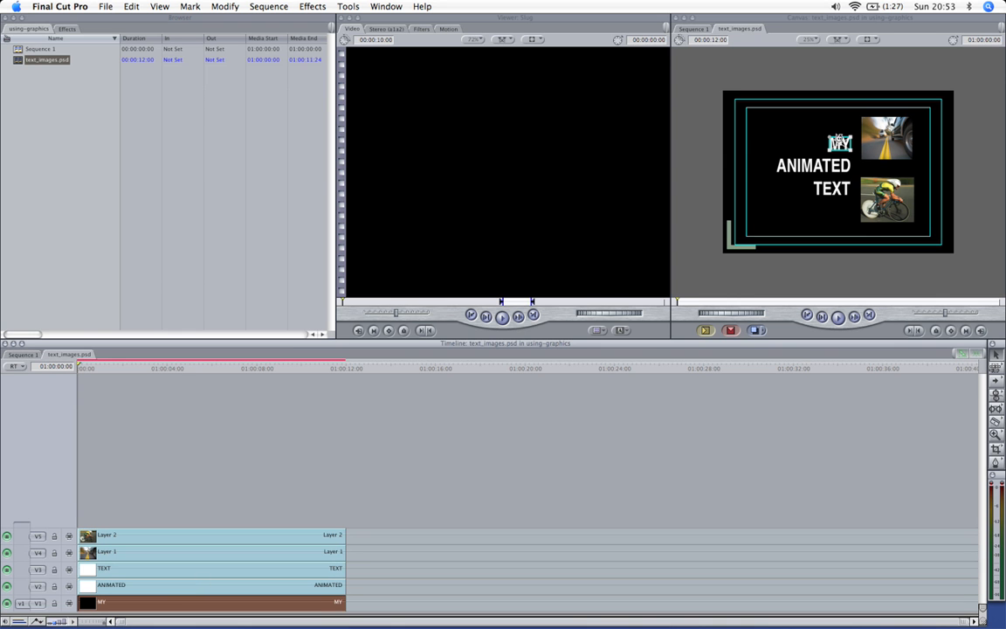
- Try moving the word MY up and to the left in the Canvas, undo the move and deselect the clip
left_click_drag(840, 148, 812, 132)
key("super+z")
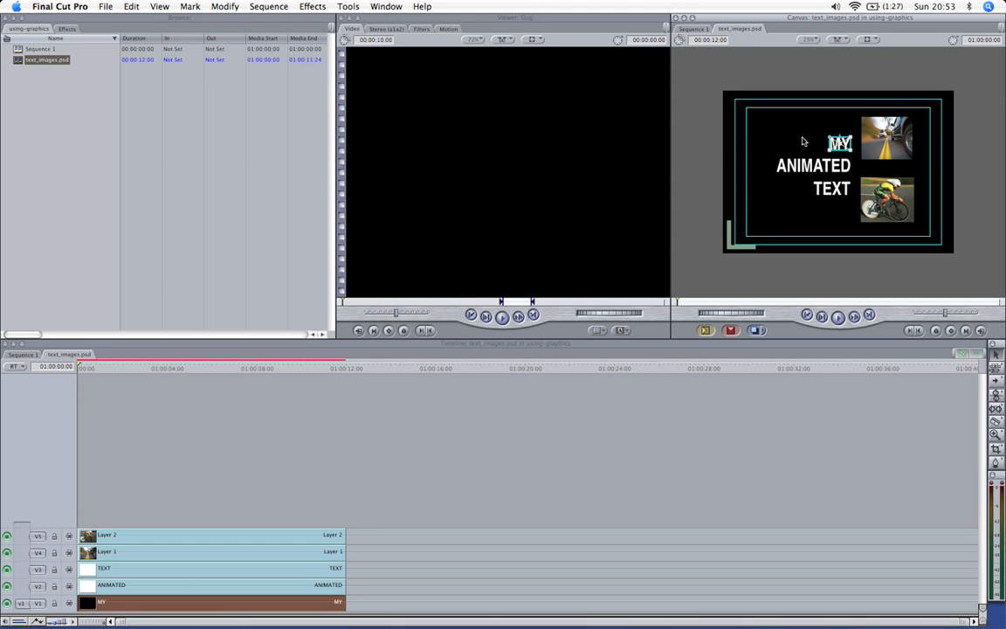
left_click(762, 137)
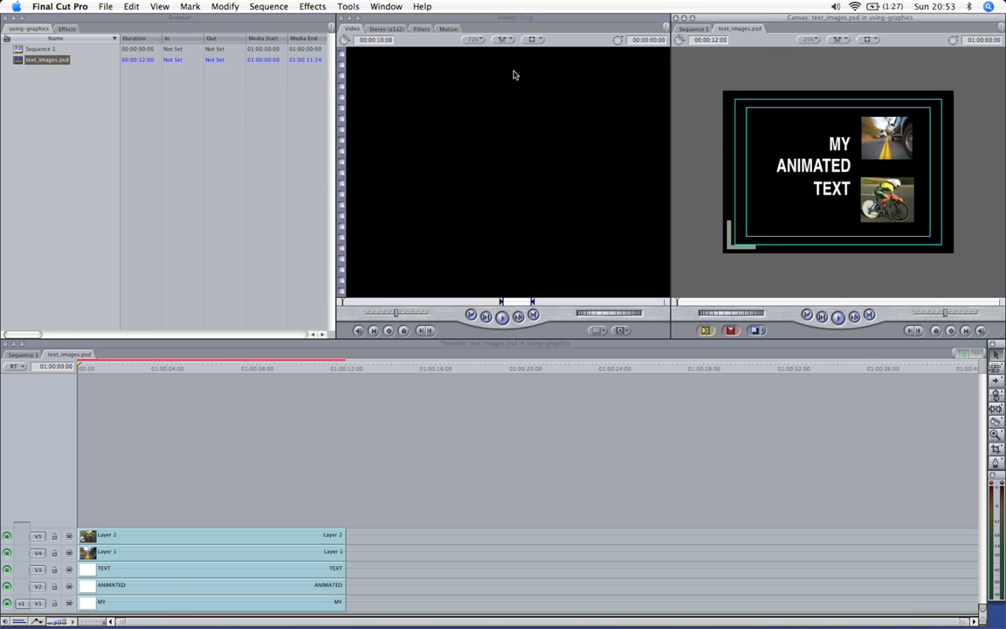
- Try rotating the Layer 2 clip to -13 degrees in its motion settings, and undo the rotation
left_click(448, 29)
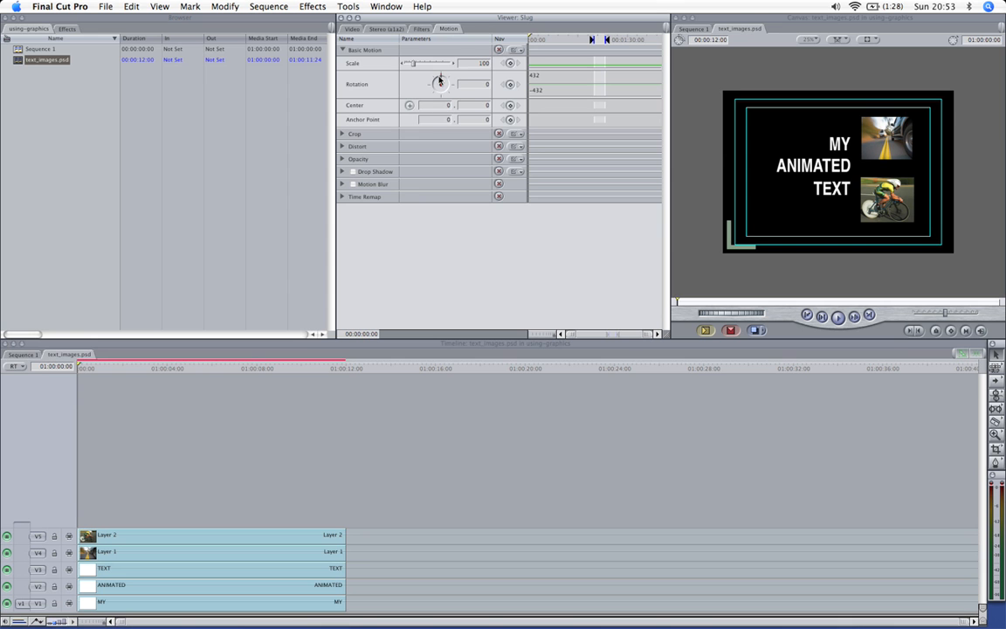
left_click_drag(439, 80, 439, 96)
key("super+z")
left_click(172, 534)
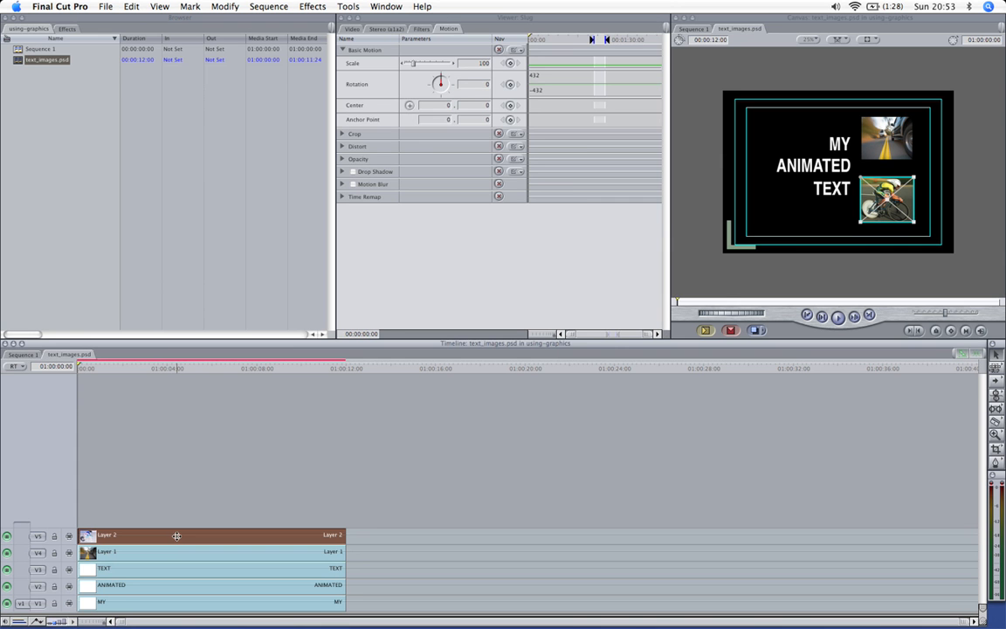
double_click(177, 535)
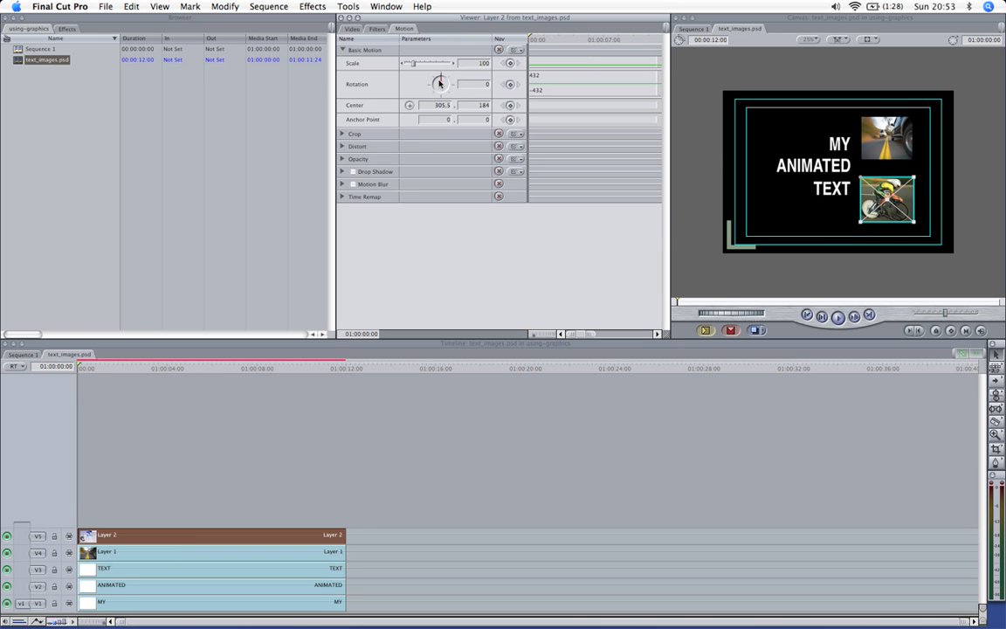
left_click_drag(440, 79, 440, 81)
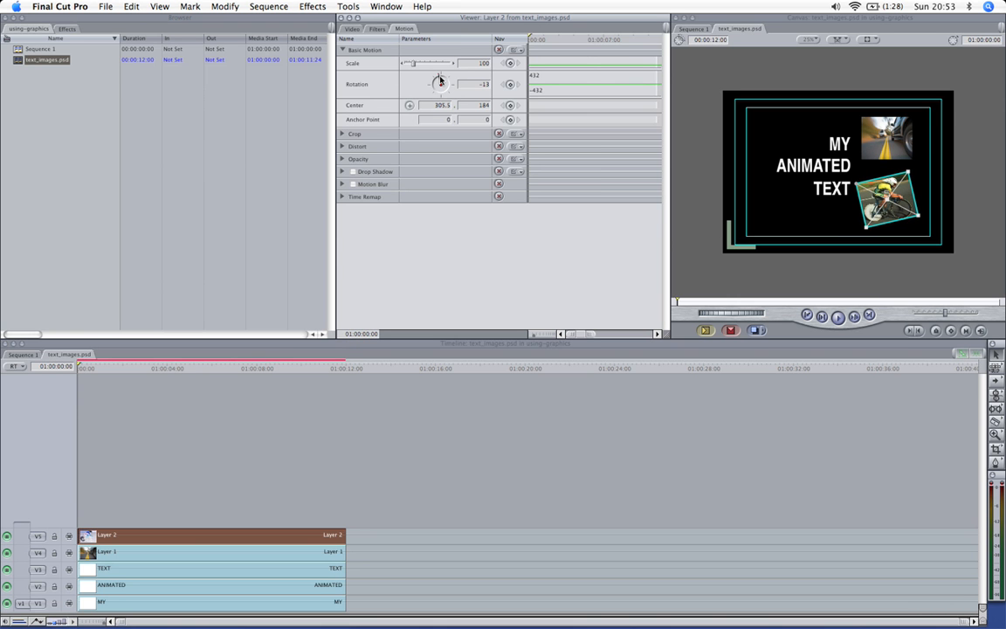
key("super+z")
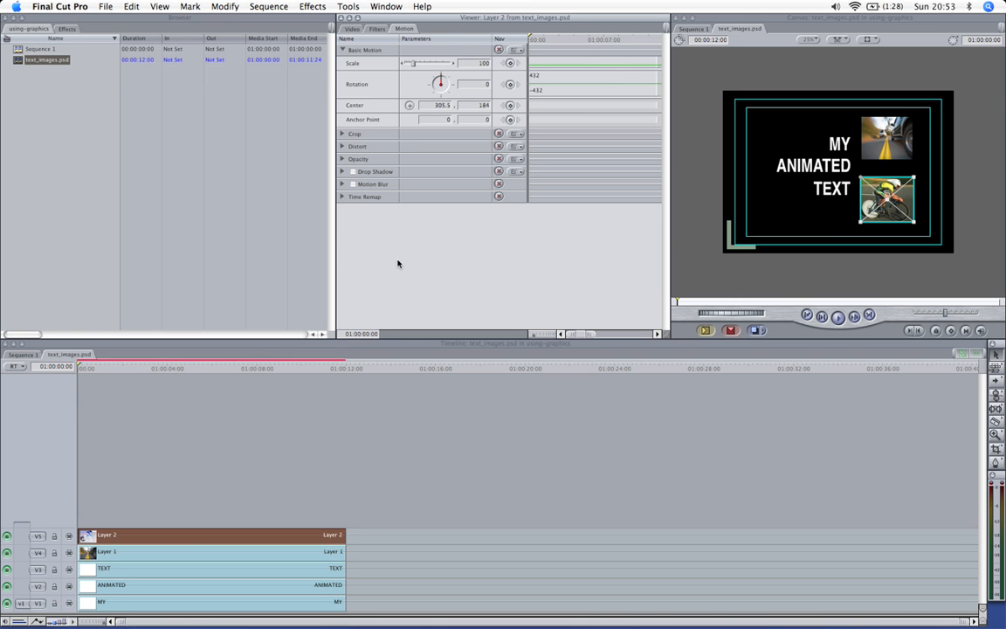
- Try copying the Layer 2 and Layer 1 clips into Sequence 1 and moving them down to tracks V2 and V1, and undo both changes
left_click(216, 444)
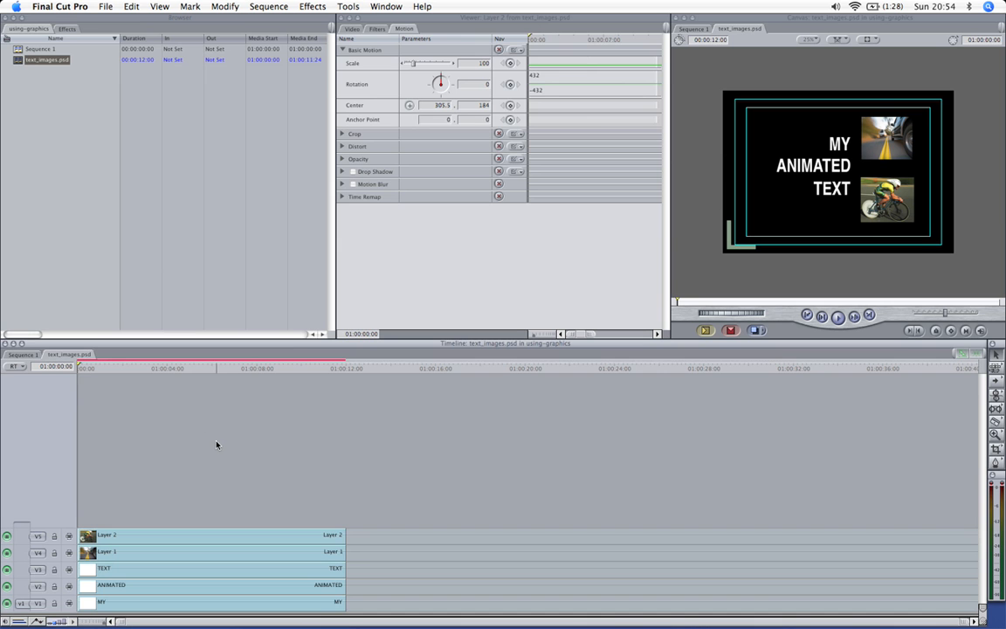
left_click(148, 534)
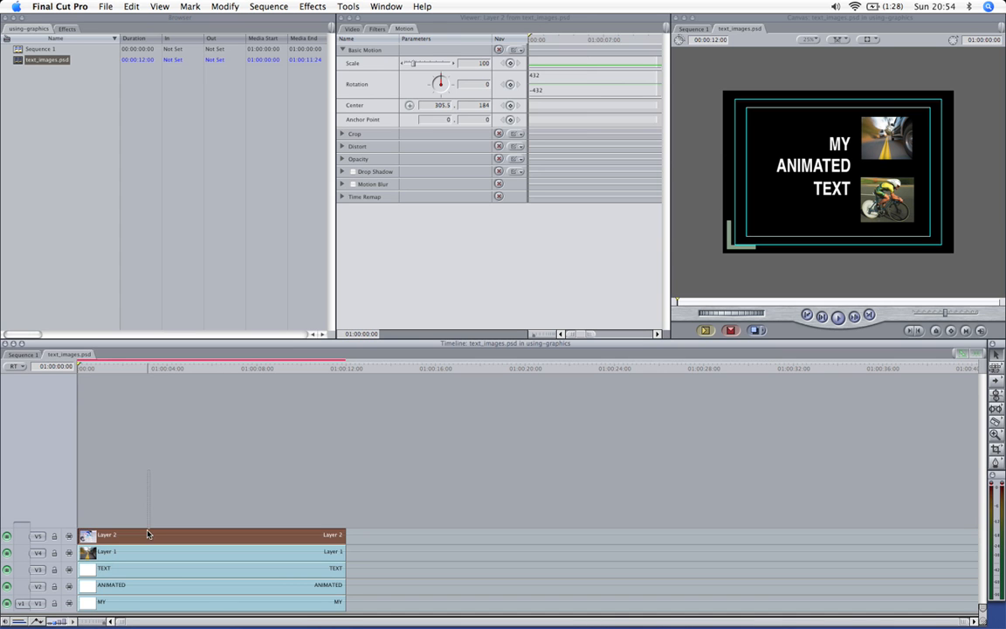
left_click(145, 552, "super")
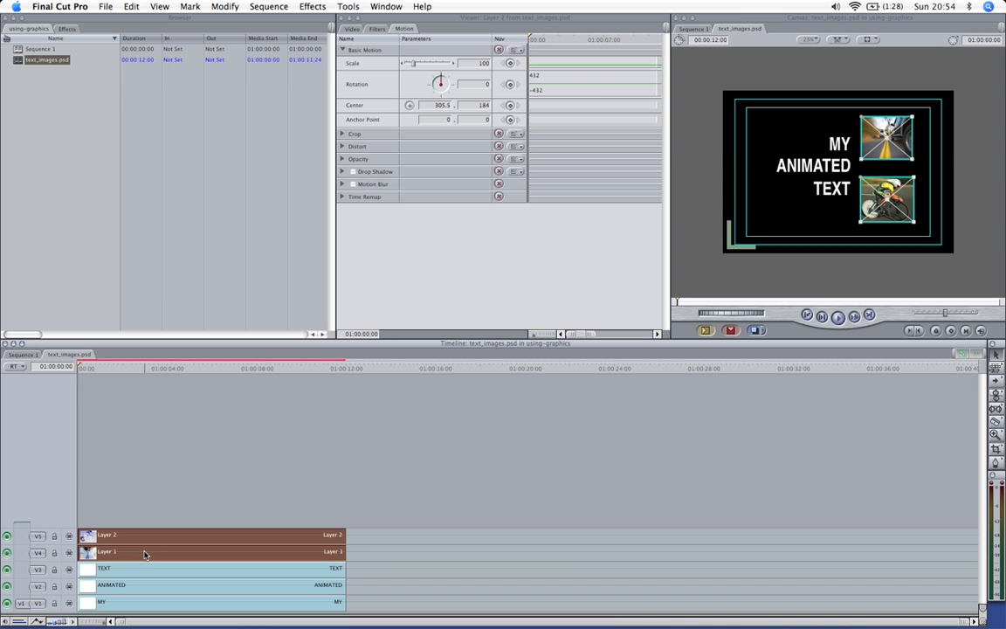
left_click(24, 355)
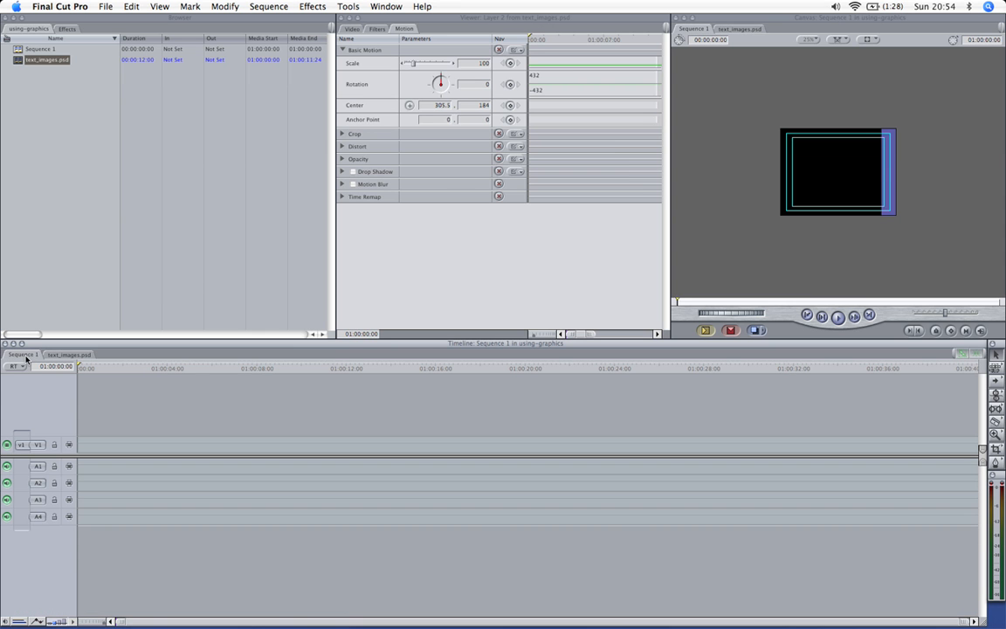
key("super+v")
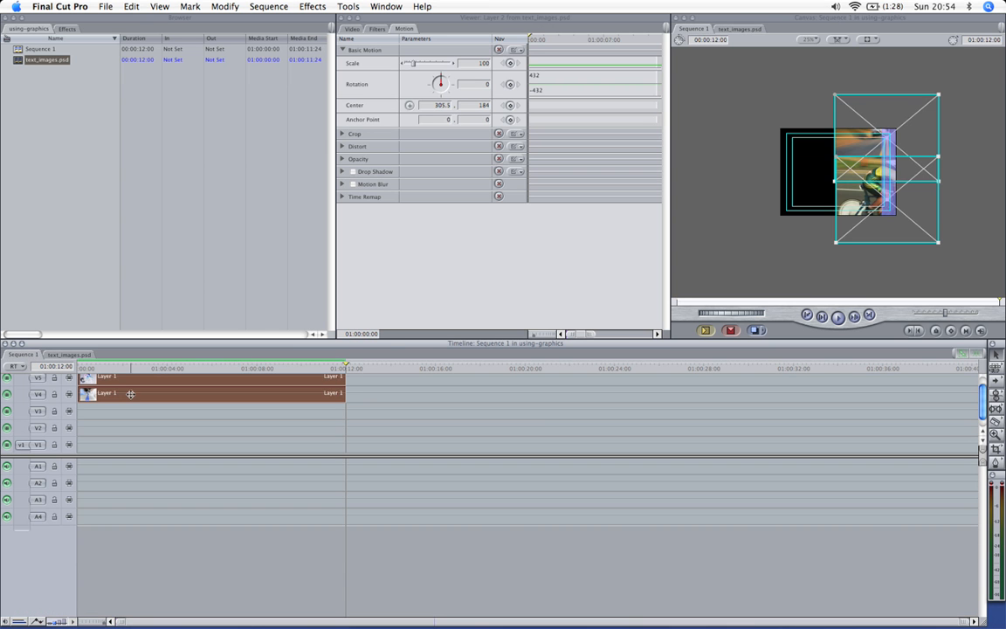
left_click_drag(113, 392, 121, 442)
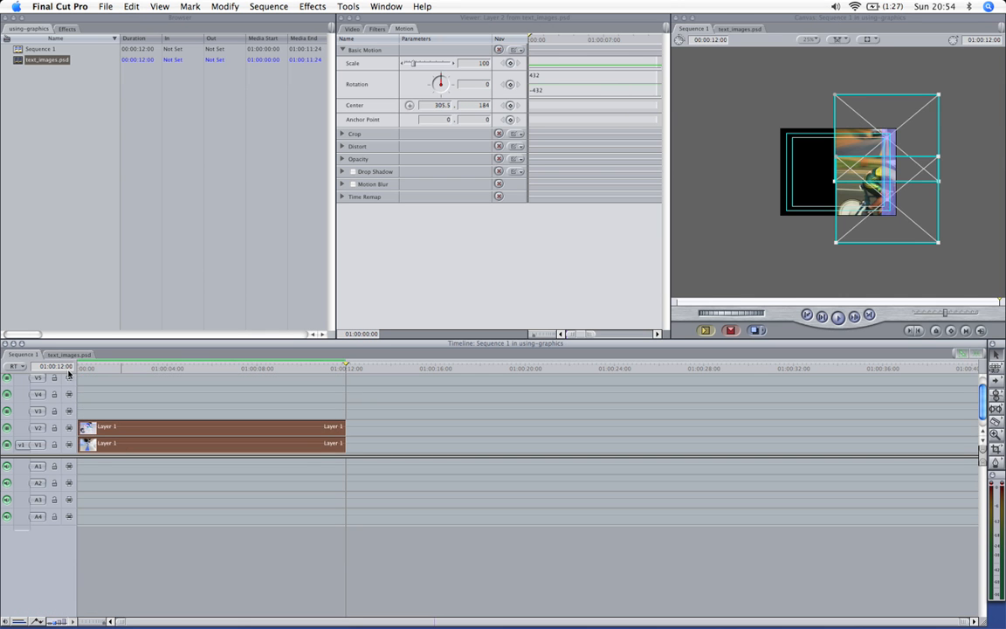
key("super+z")
key("super+z")
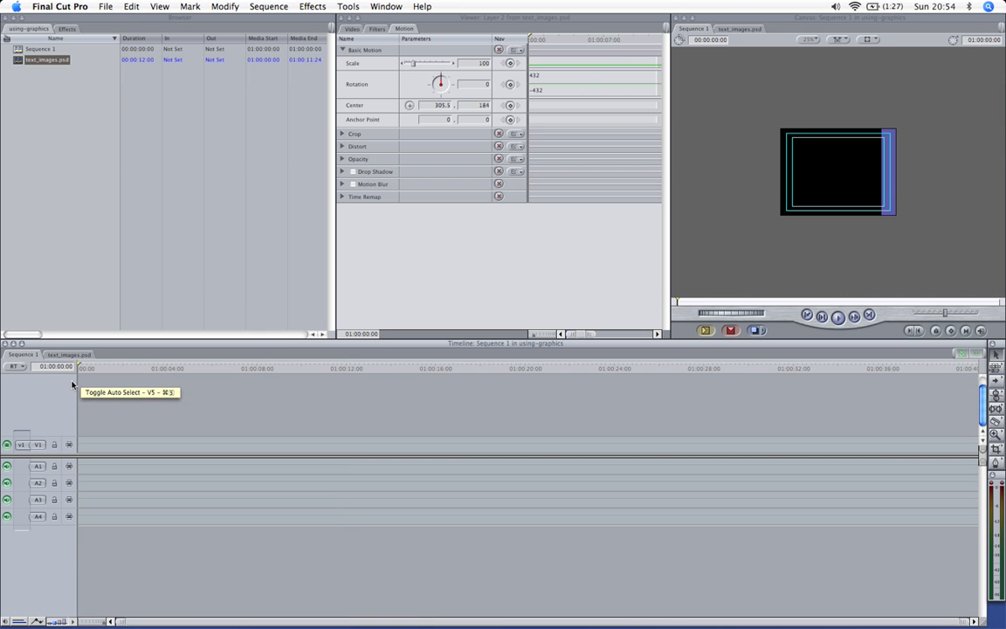
left_click(69, 355)
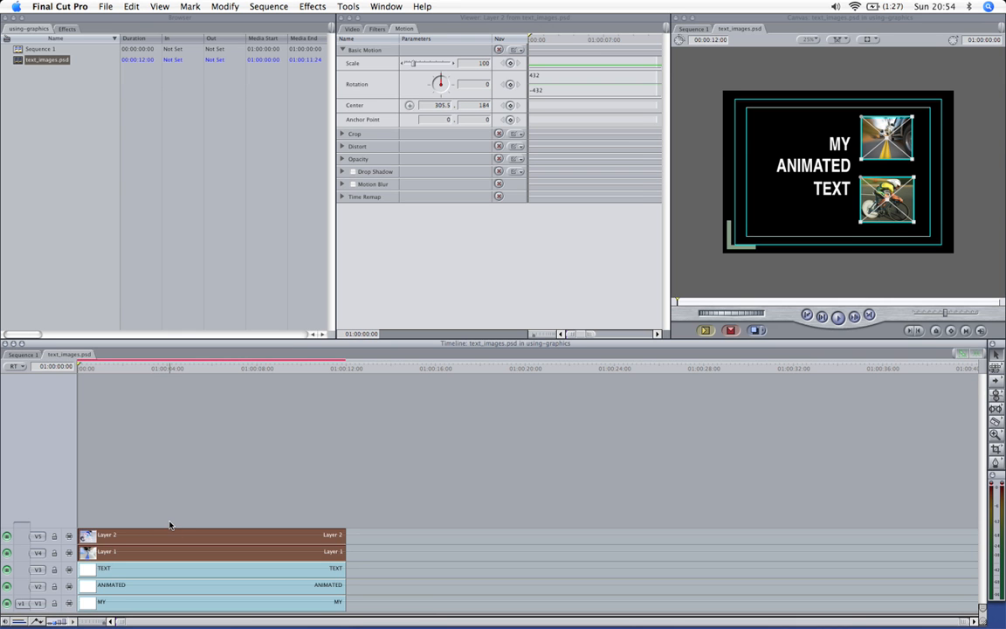
left_click(35, 133)
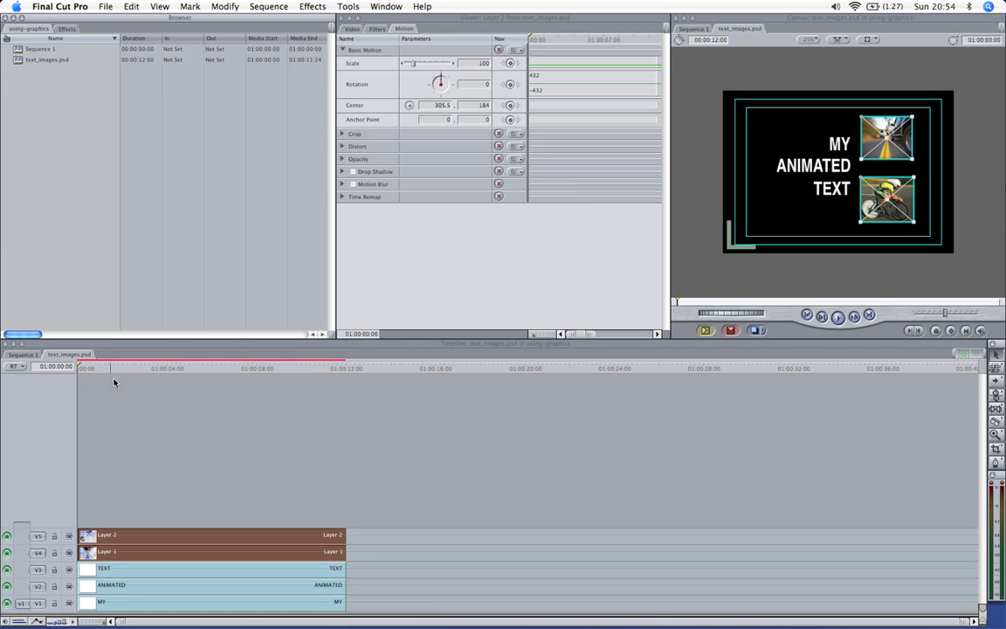
- Open the ANIMATED clip's motion settings and add a Center keyframe at 01:00:00:15
left_click(808, 165)
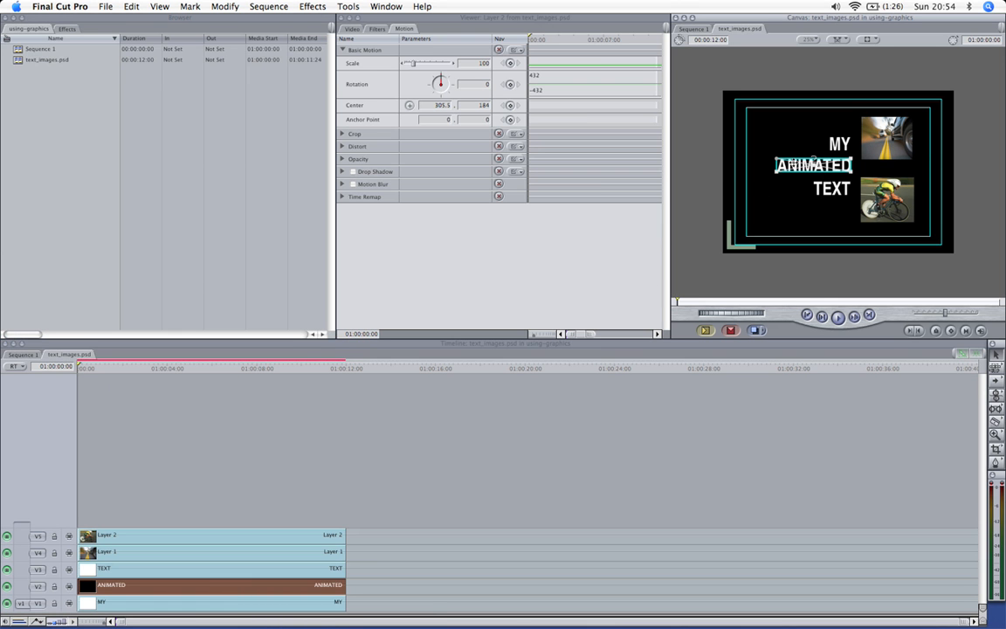
left_click(89, 367)
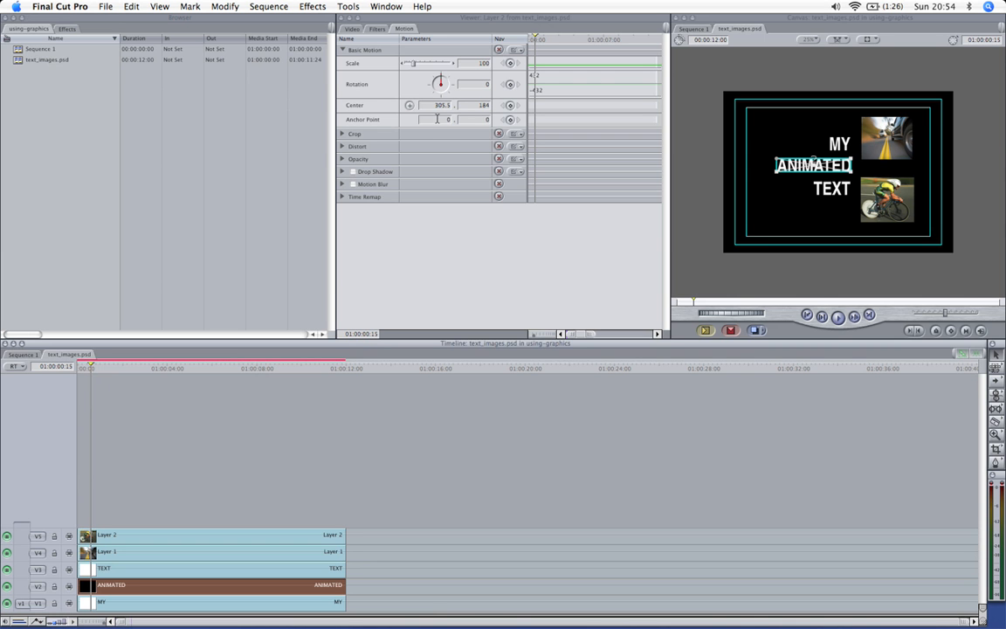
left_click(511, 105)
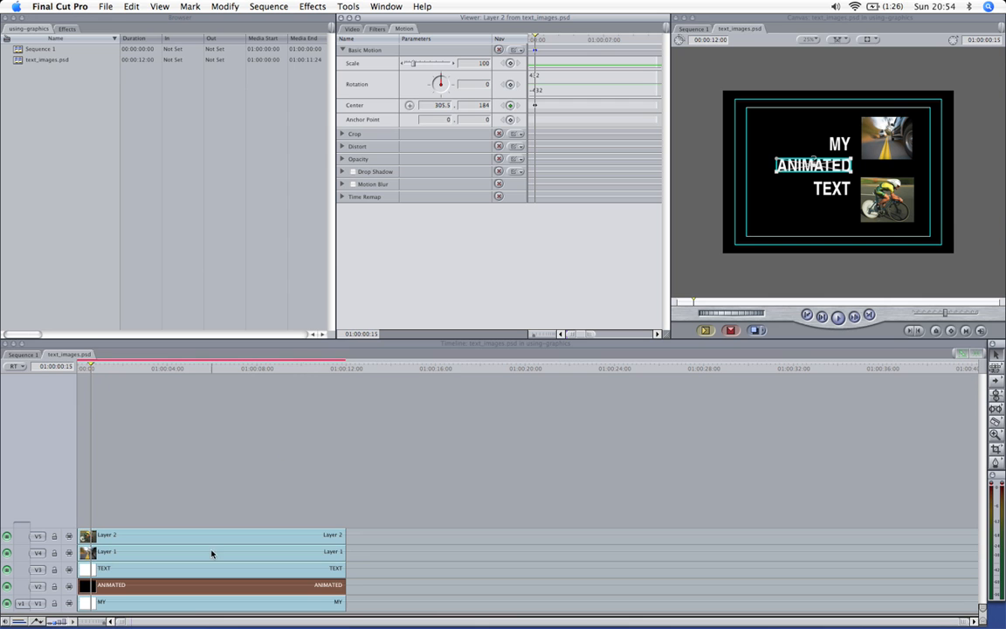
double_click(185, 586)
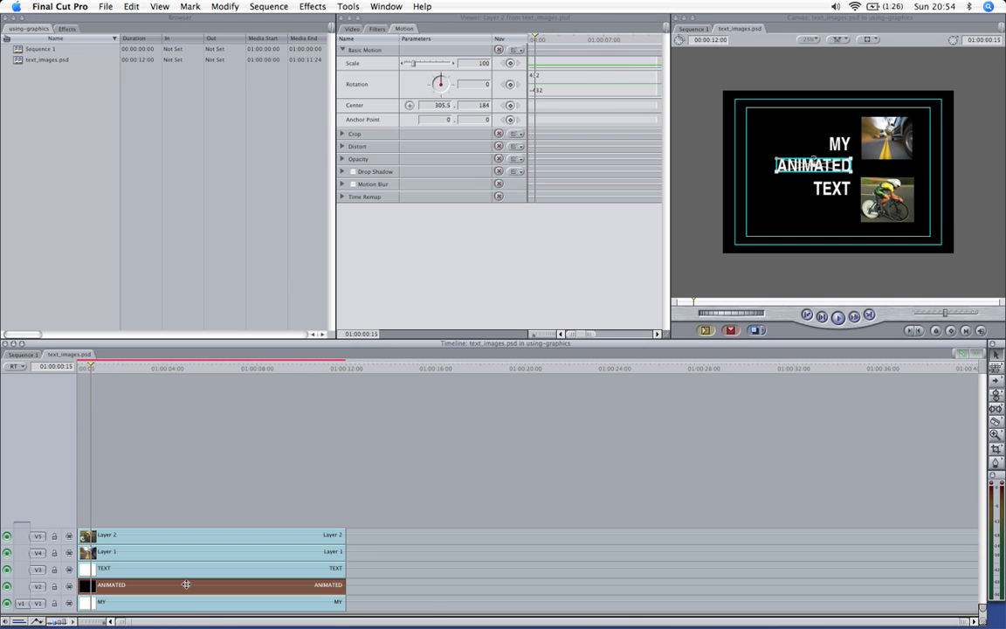
left_click(510, 106)
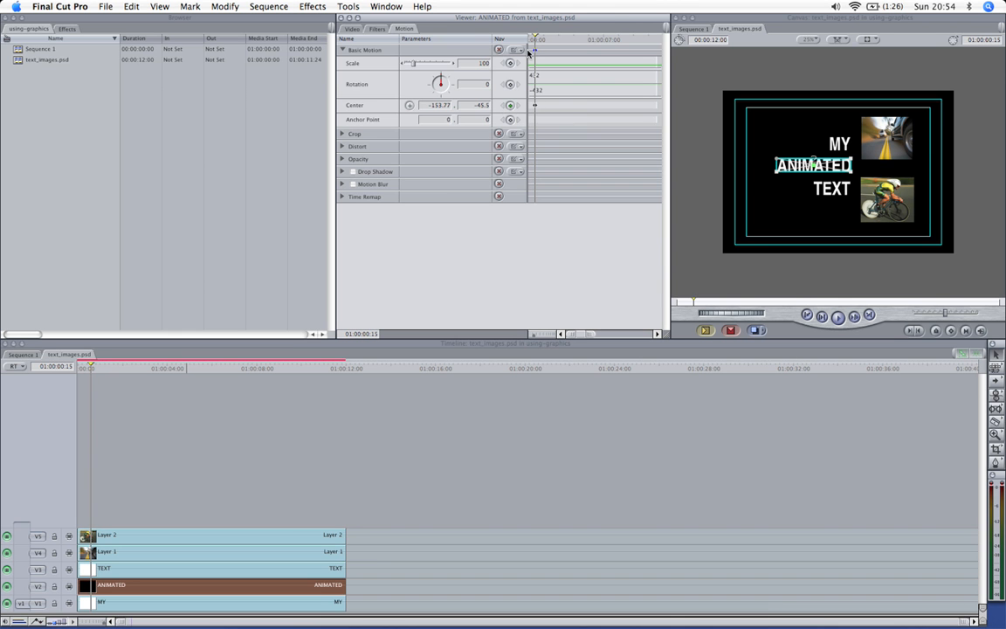
- Add a Center keyframe to the ANIMATED clip at 01:00:00:00 and move the word left to about -299.39, -45.5
key("Left")
key("Left")
key("Left")
key("Left")
key("Left")
key("Left")
key("Left")
key("Left")
key("Left")
key("Left")
key("Left")
key("Left")
key("Left")
key("Left")
key("Left")
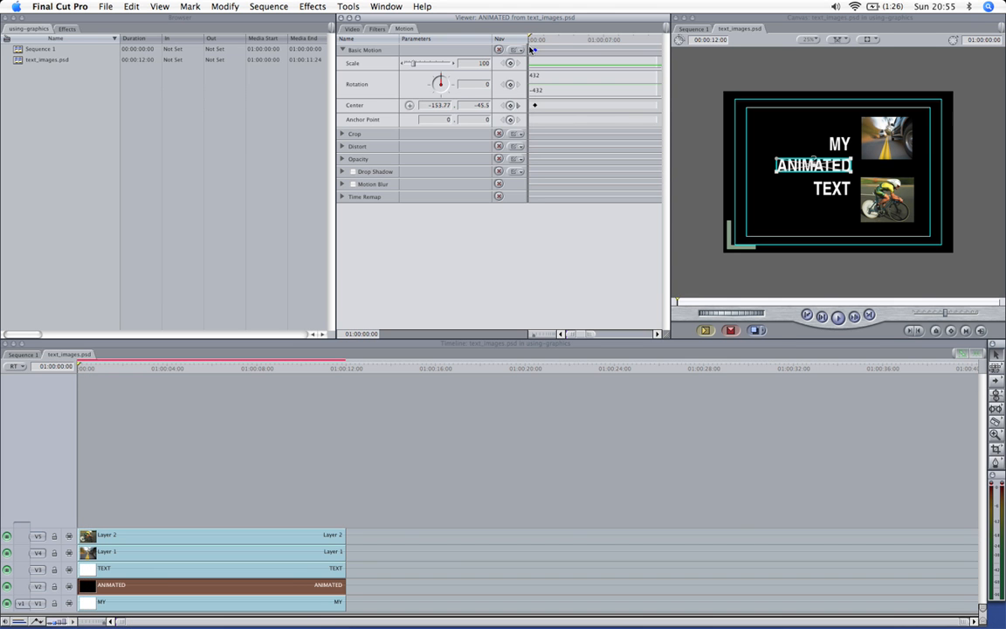
left_click(511, 106)
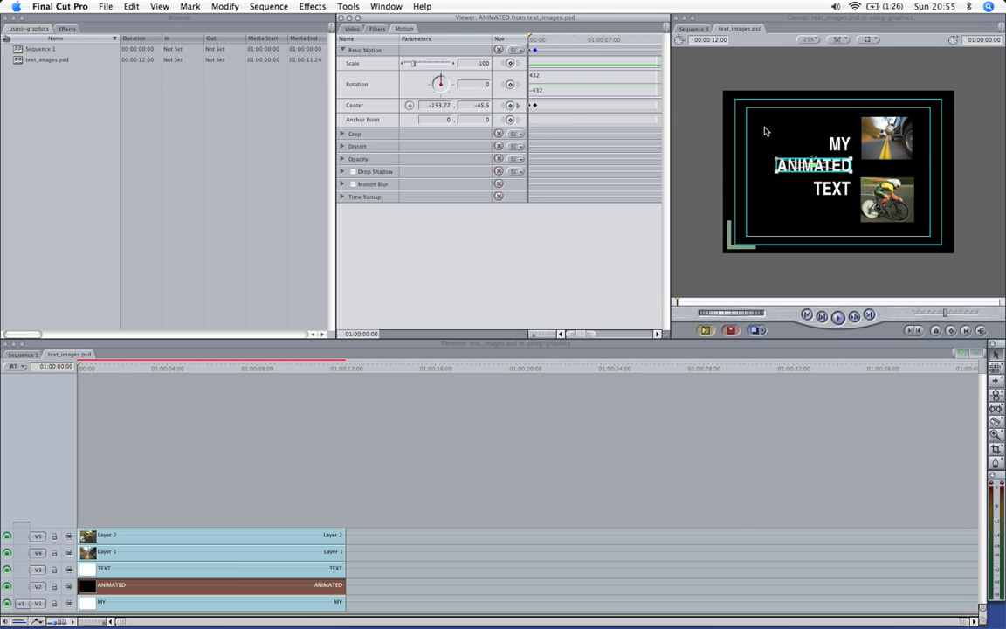
left_click_drag(779, 167, 755, 167)
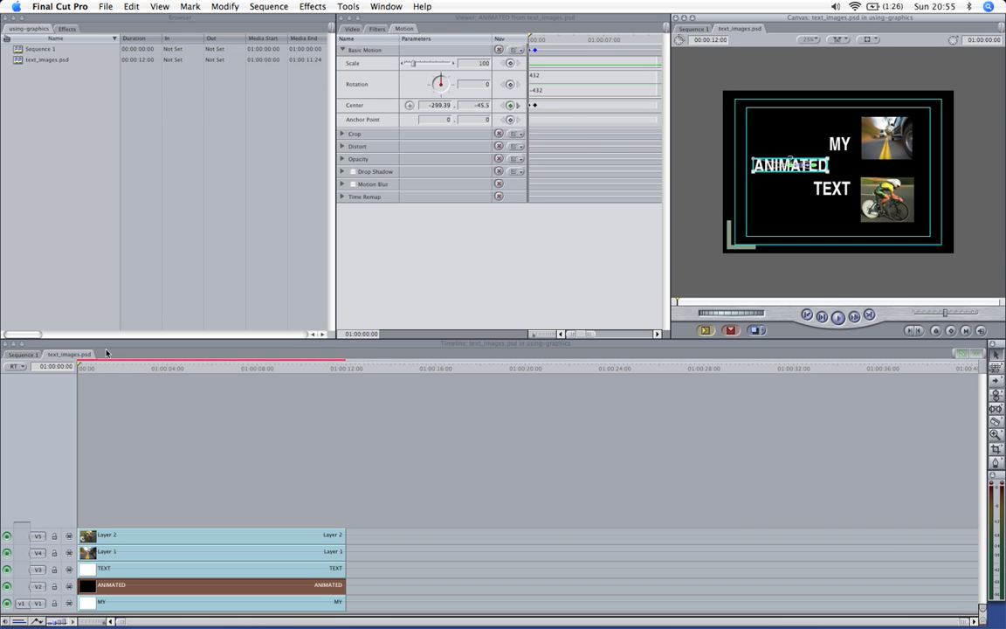
- Start rendering all five layer clips, stop the render partway, and play the opening of the text animation
left_click(82, 369)
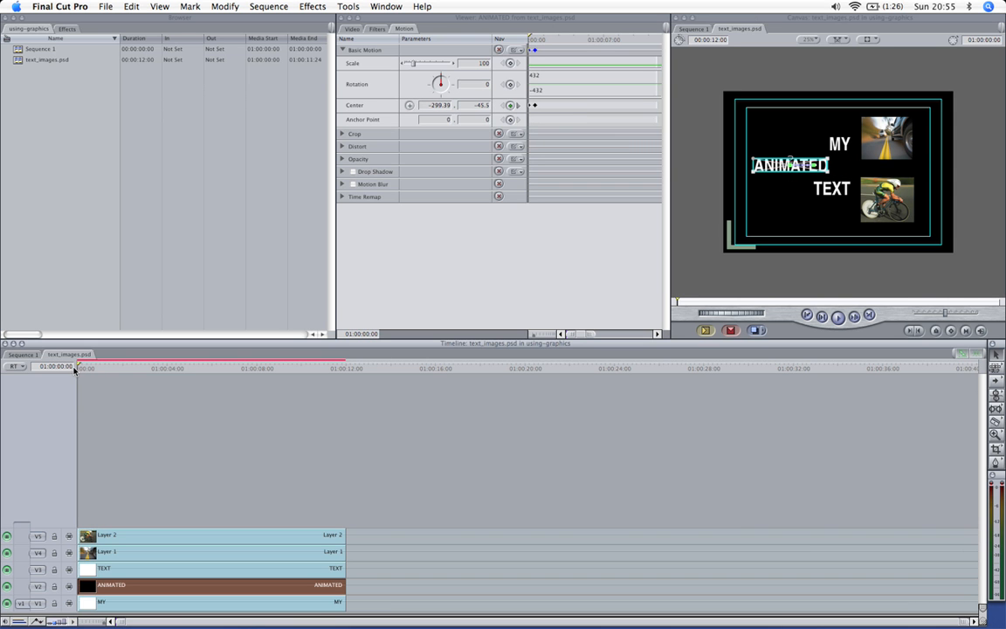
left_click_drag(101, 406, 141, 625)
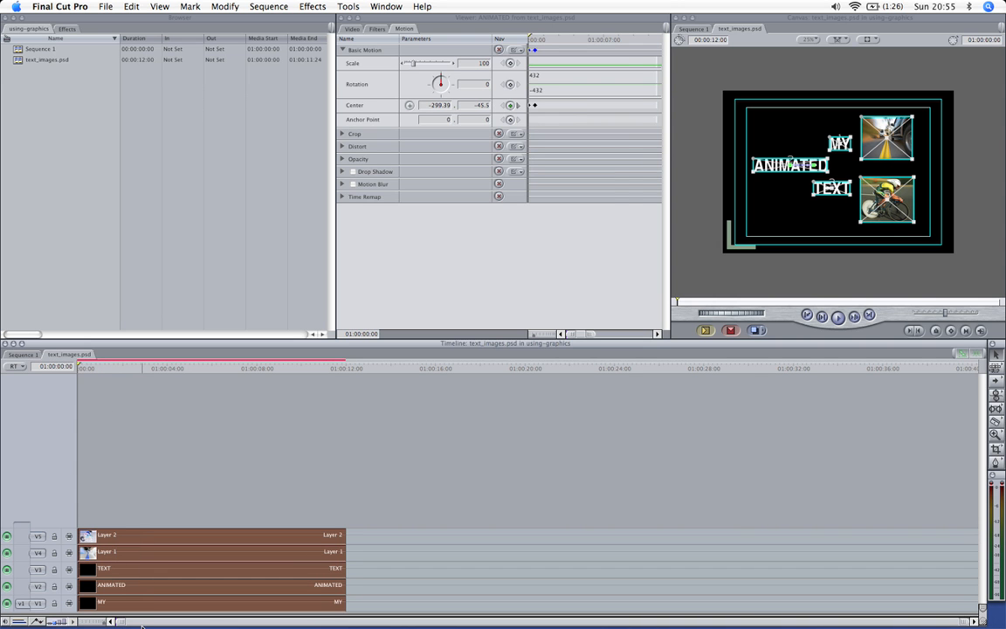
key("super+r")
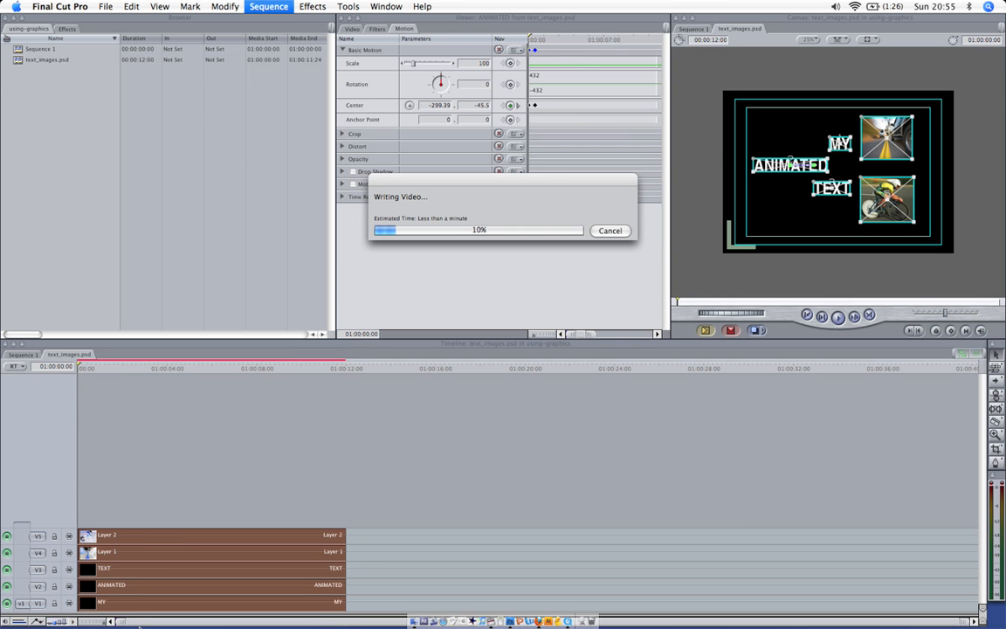
key("Escape")
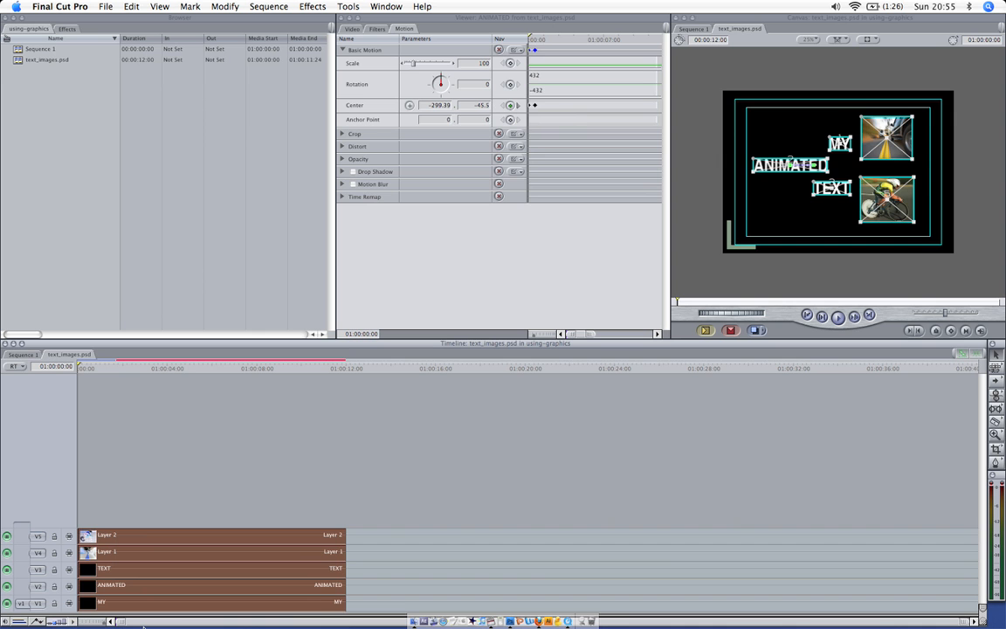
key("space")
key("space")
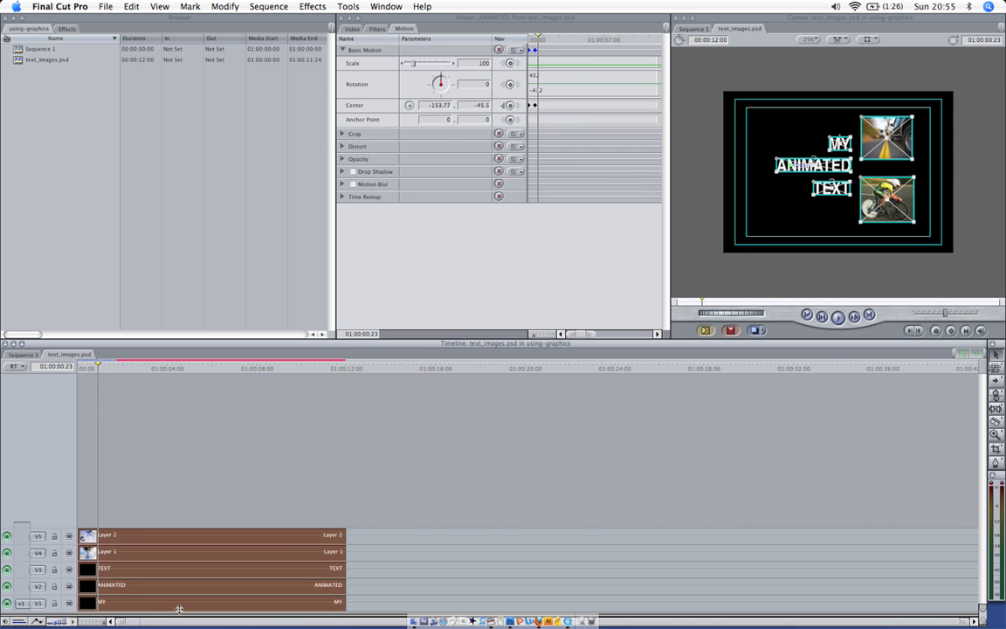
- Nest the text_images.psd sequence in Sequence 1 at the start of track V1
left_click(23, 355)
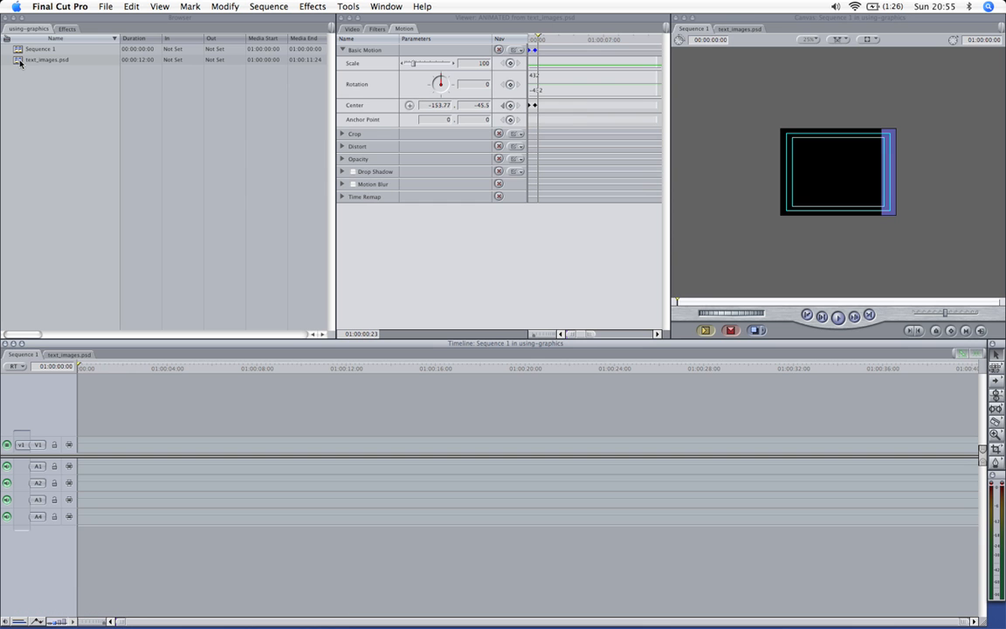
left_click(19, 61)
left_click_drag(20, 61, 87, 449)
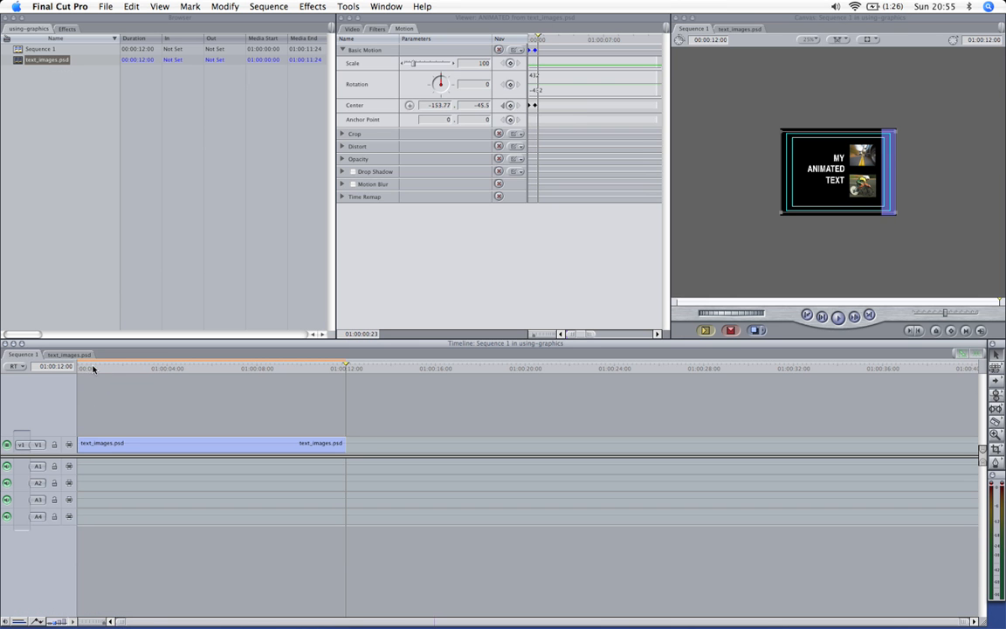
- Play the nested text_images.psd clip from the start of Sequence 1 to check its animation in an enlarged Canvas view
left_click_drag(93, 368, 68, 368)
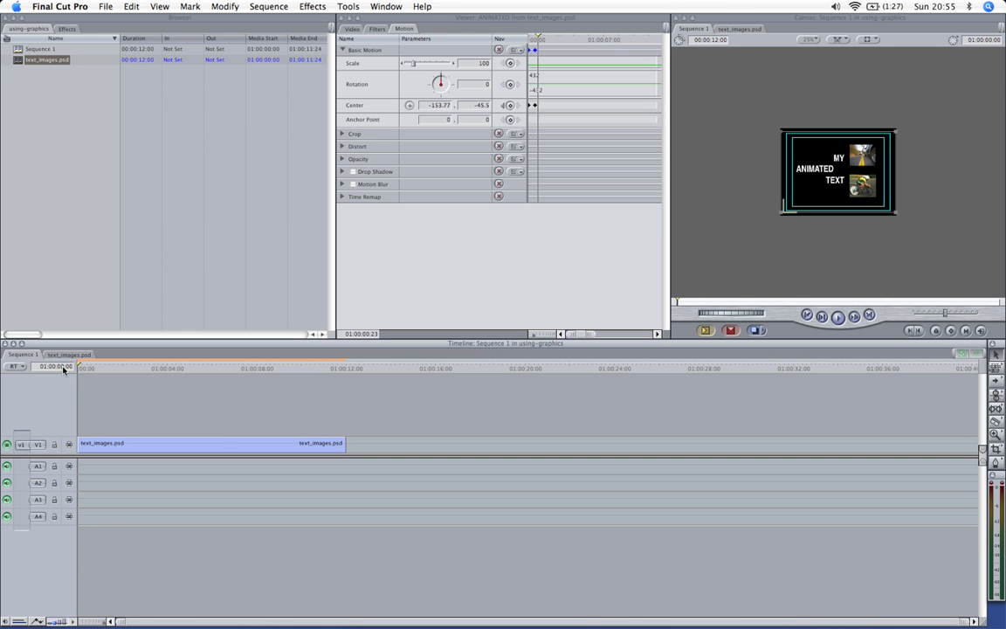
key("space")
key("space")
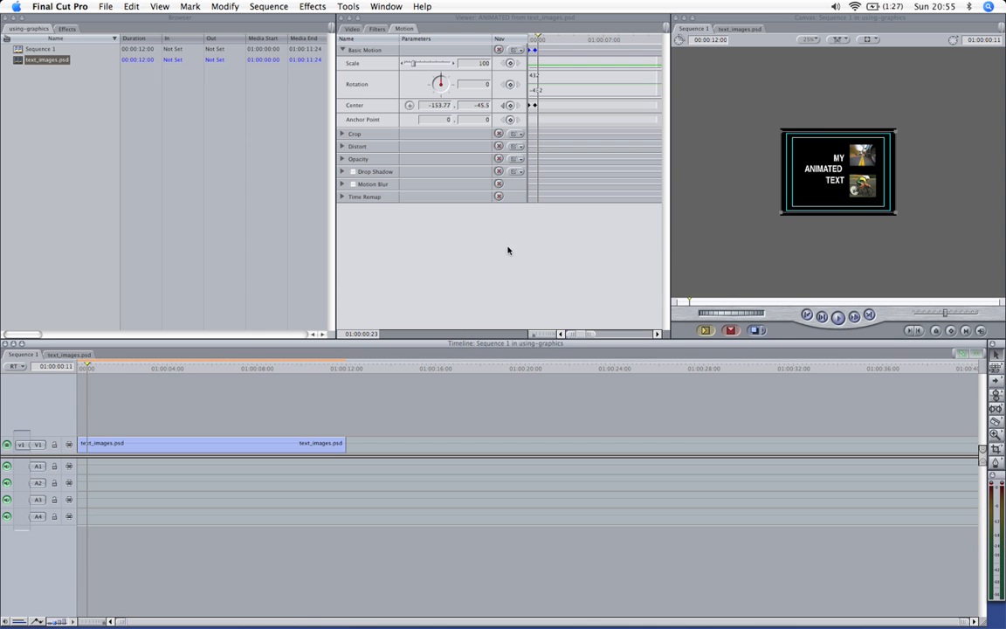
left_click(710, 236)
key("super+equal")
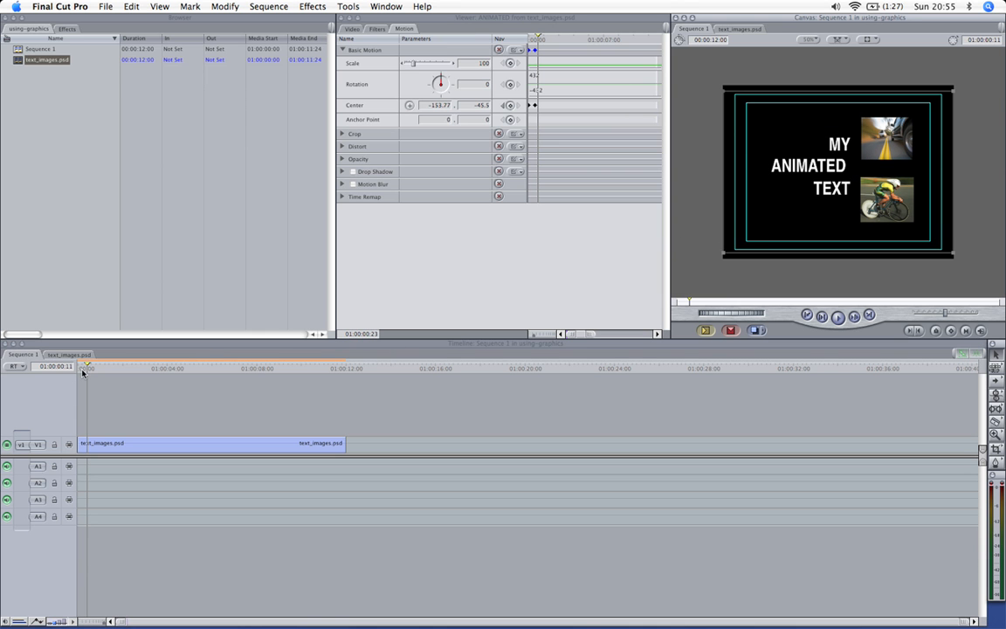
left_click_drag(83, 371, 70, 370)
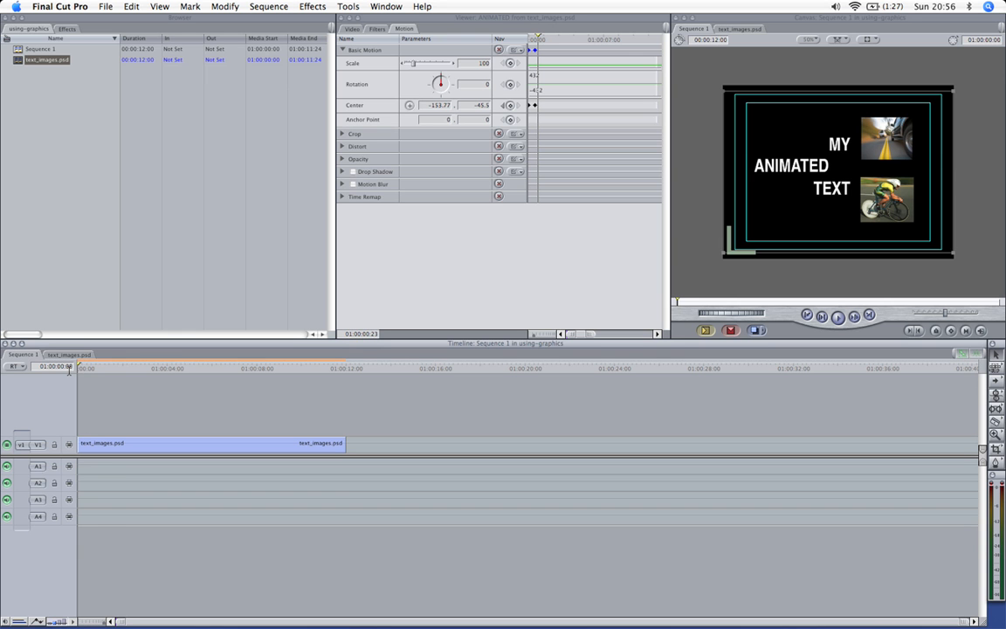
key("space")
key("space")
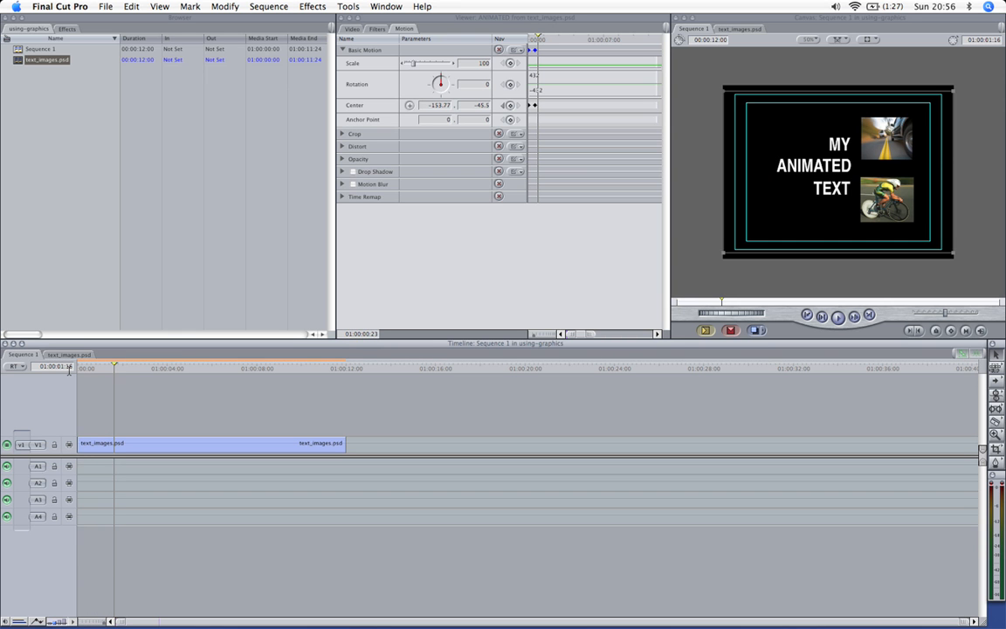
- Scale the nested text_images.psd clip down in the Canvas to about two thirds of its size
left_click(125, 445)
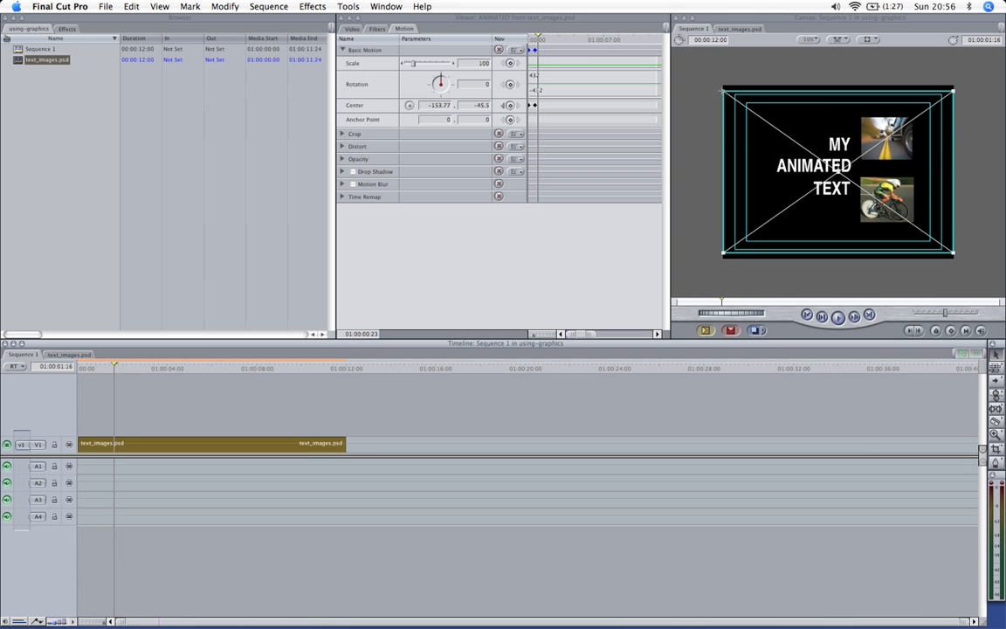
left_click_drag(721, 91, 760, 121)
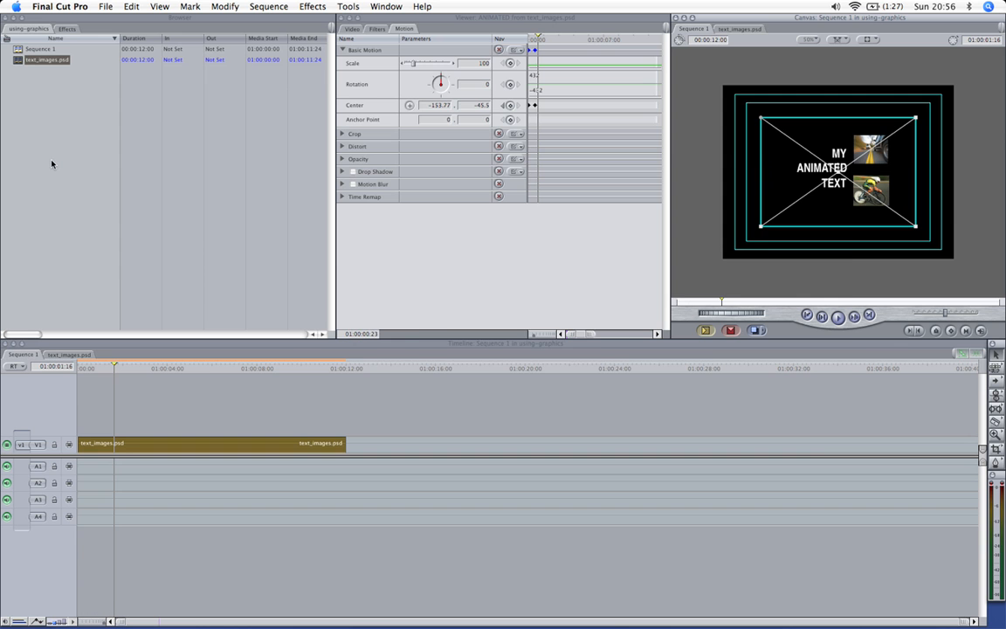
- Switch to Photoshop to show the guides over text_images.psd, and return to Final Cut Pro
key("super+Tab")
key("super+Tab")
key("super+Tab")
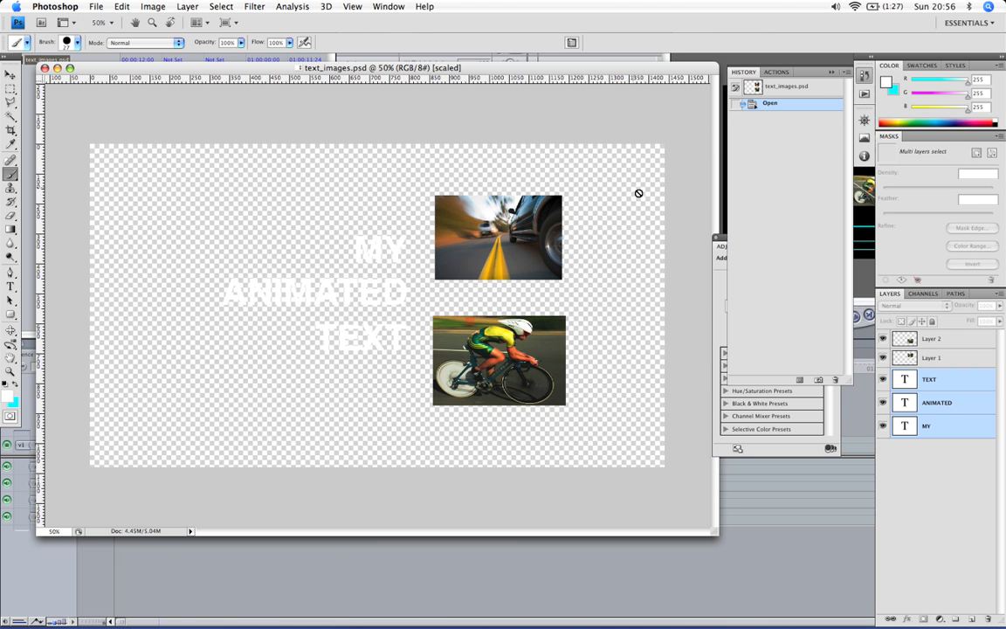
key("super+semicolon")
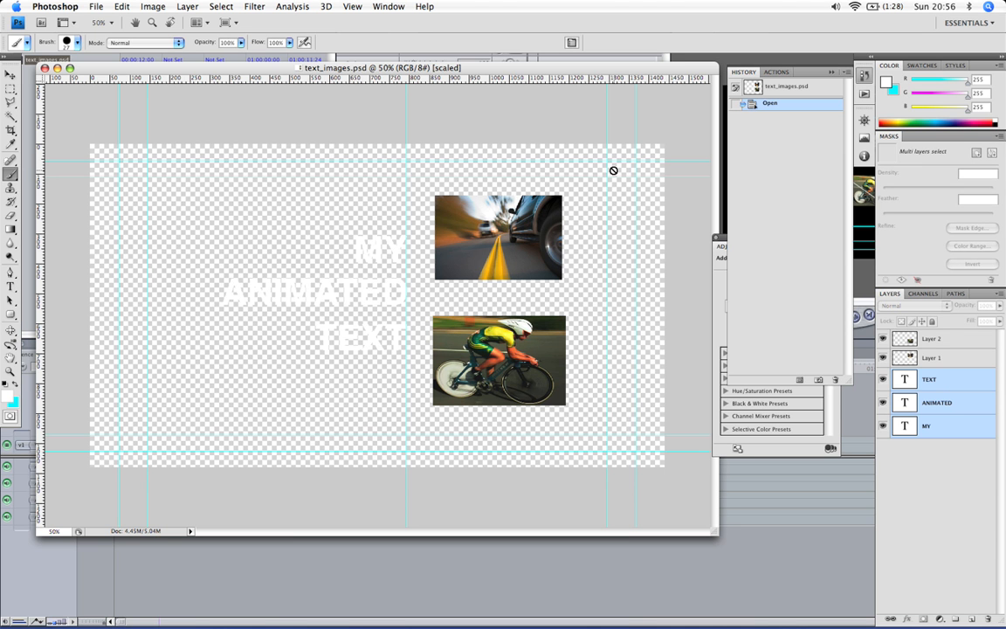
key("super+Tab")
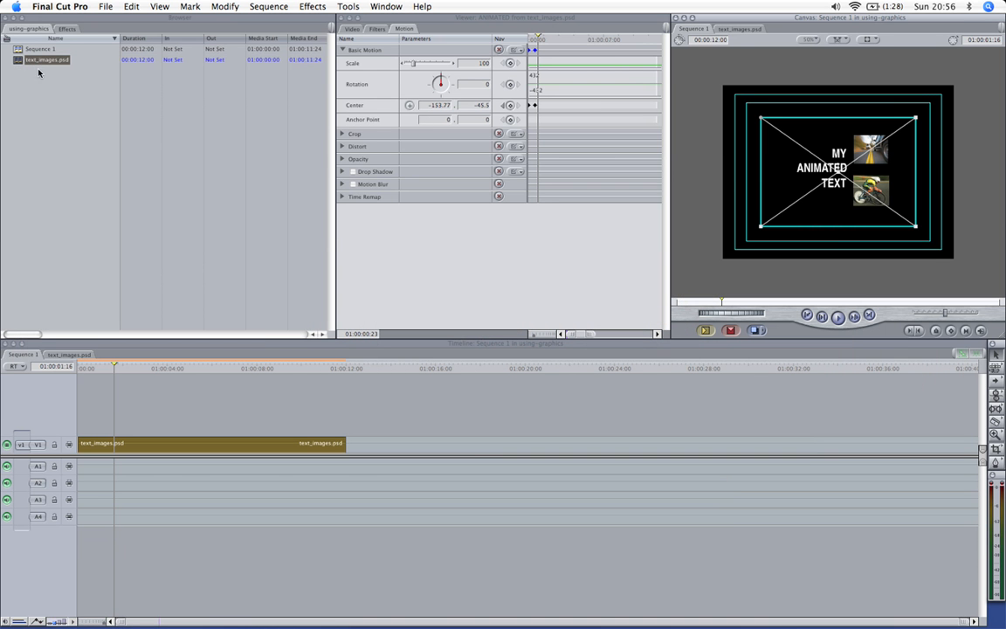
left_click(26, 60)
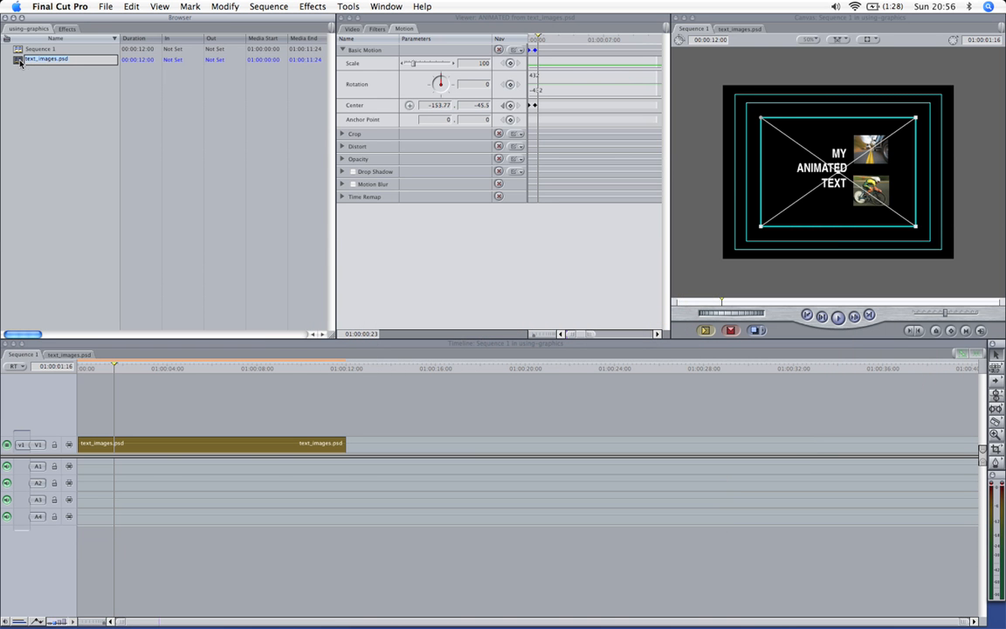
- Open the text_images.psd sequence and select its Layer 2, Layer 1, TEXT, ANIMATED and MY clips individually to examine the separate layers
left_click(17, 58)
double_click(18, 62)
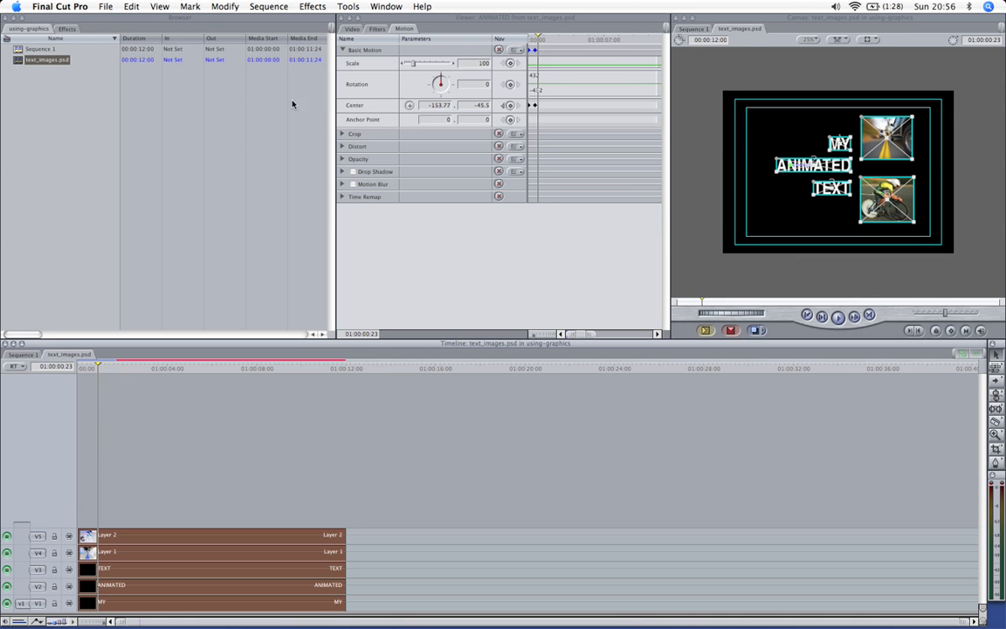
left_click(129, 517)
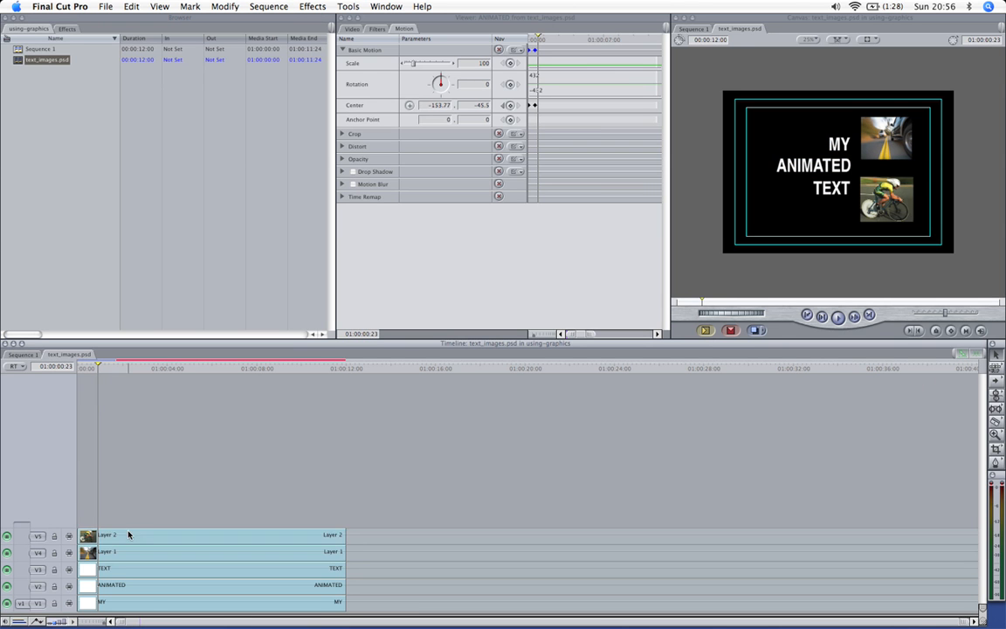
left_click(126, 534)
left_click(124, 551)
left_click(129, 569)
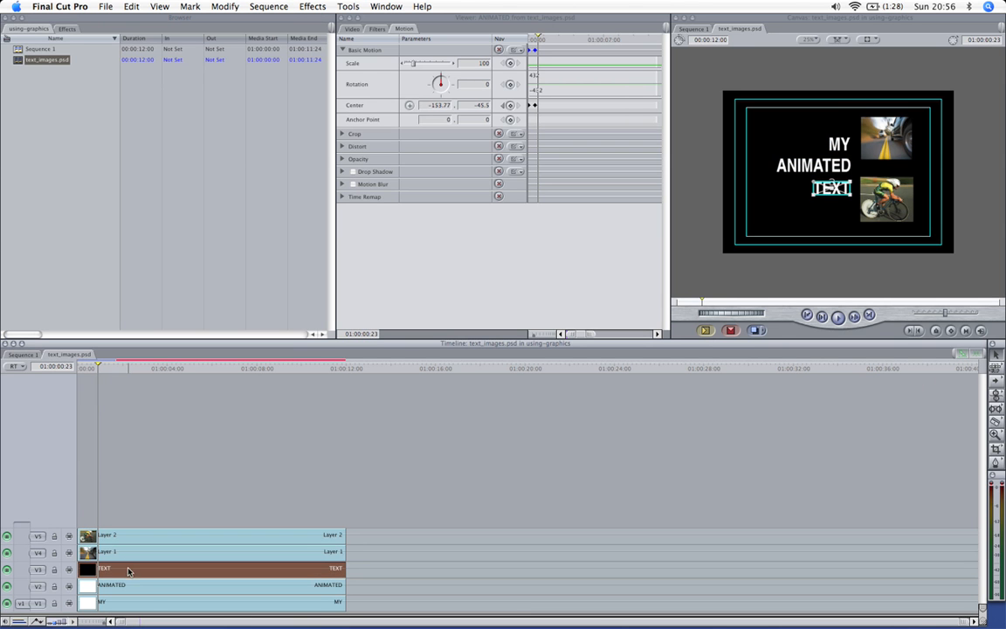
left_click(128, 586)
left_click(127, 603)
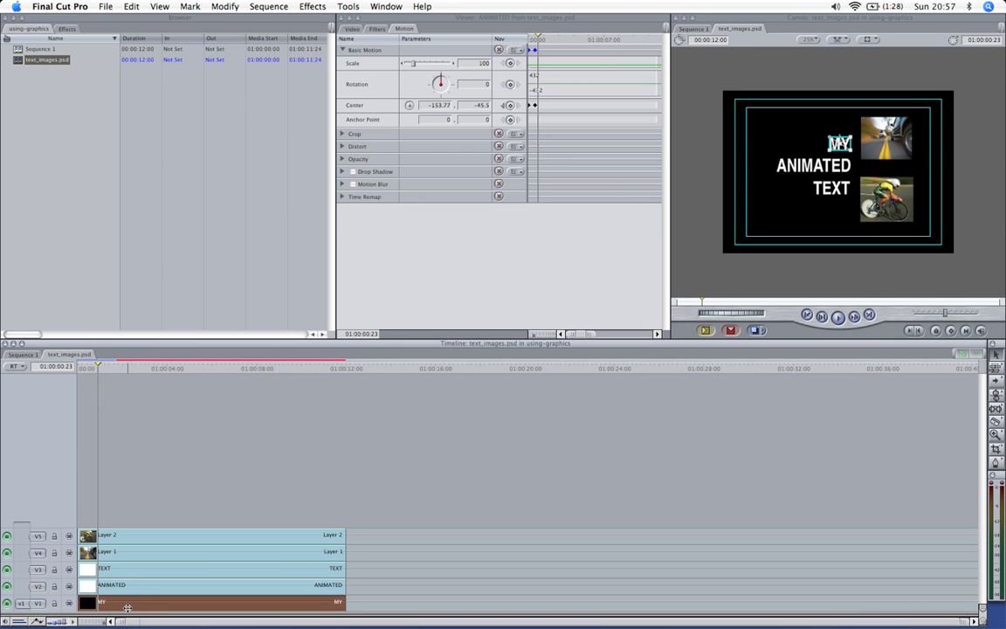
- Nest text_images.psd a second time on track V1 of Sequence 1, starting at 01:00:13:20 after a short gap
left_click(28, 355)
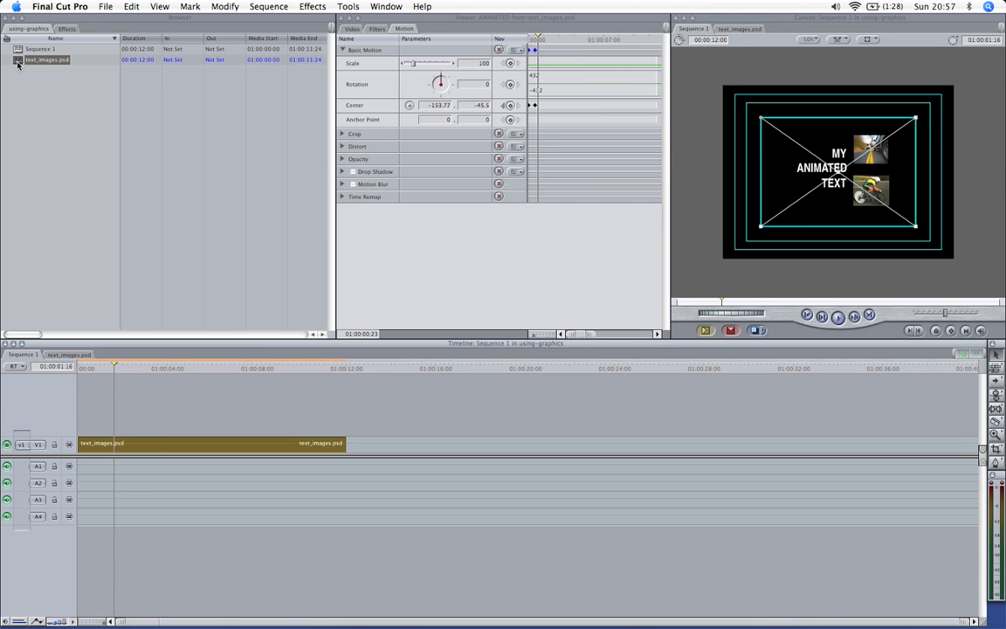
left_click_drag(17, 63, 392, 443)
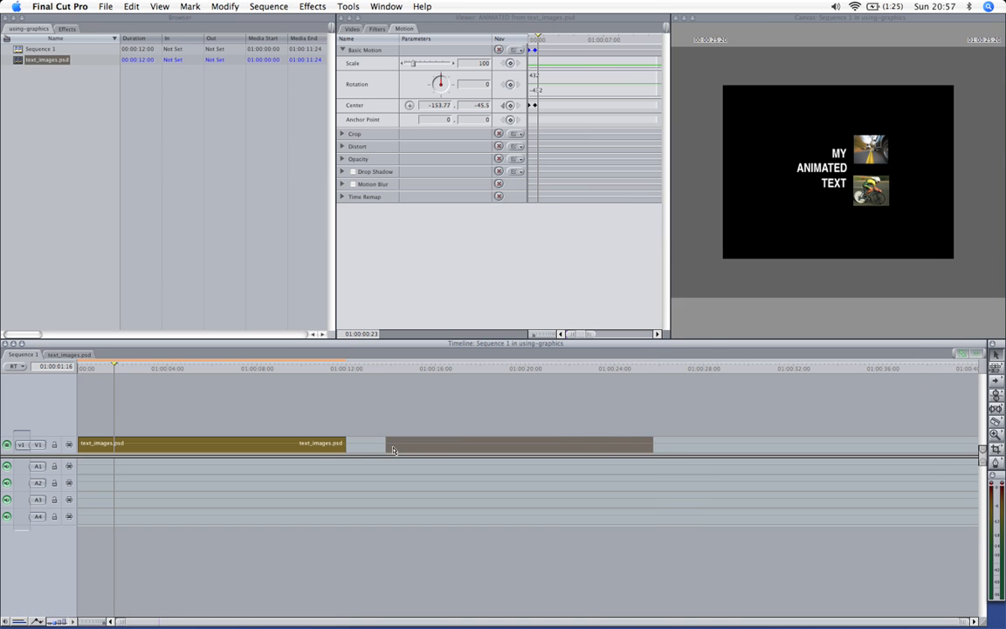
- Preview the opening of the second nested clip, and shrink it to about 40 percent in the upper-left area of the frame
left_click(388, 369)
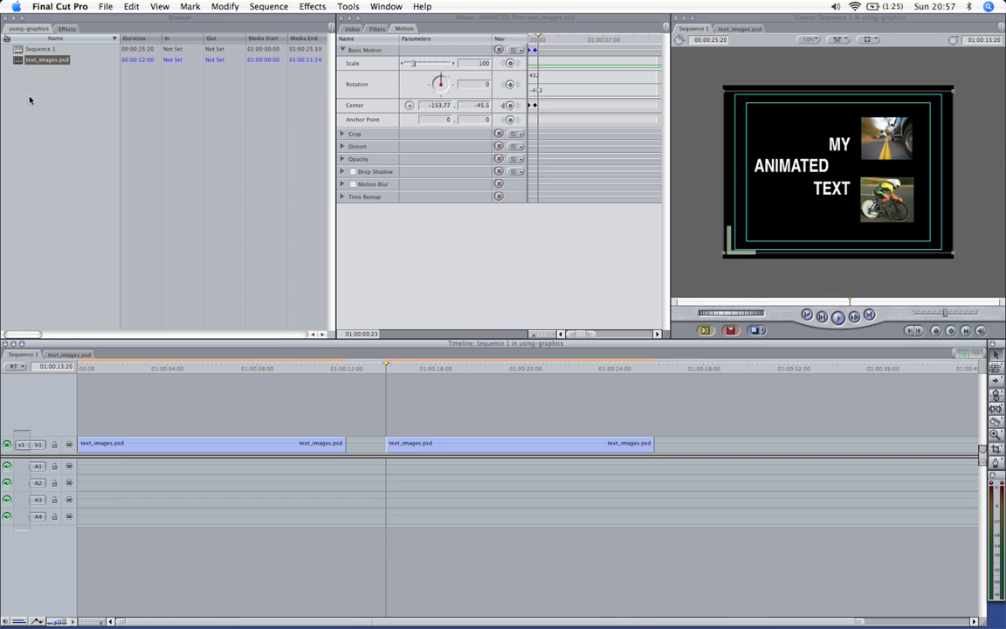
key("space")
key("space")
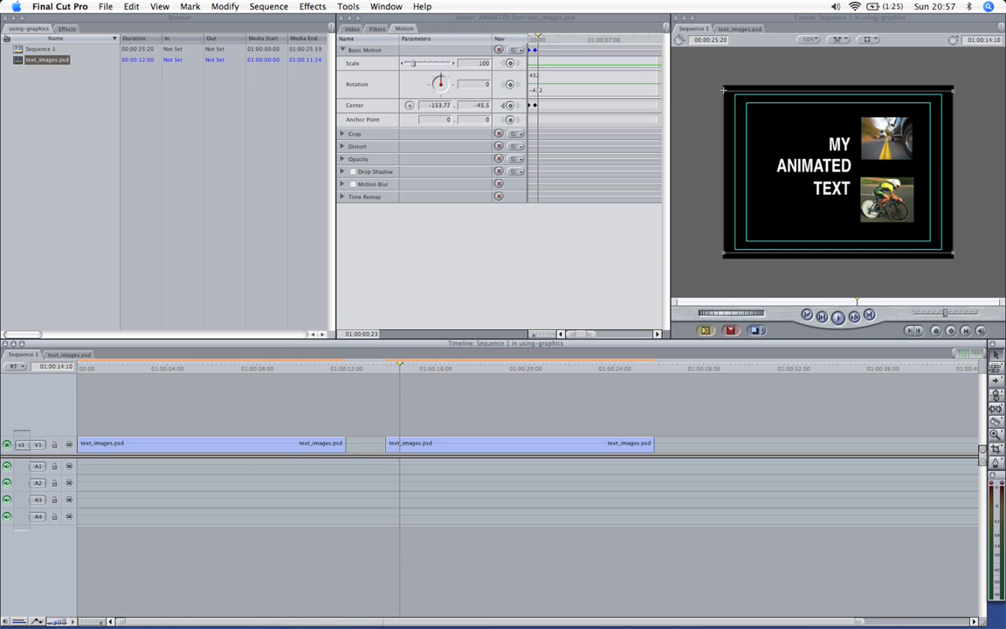
left_click_drag(724, 98, 747, 115)
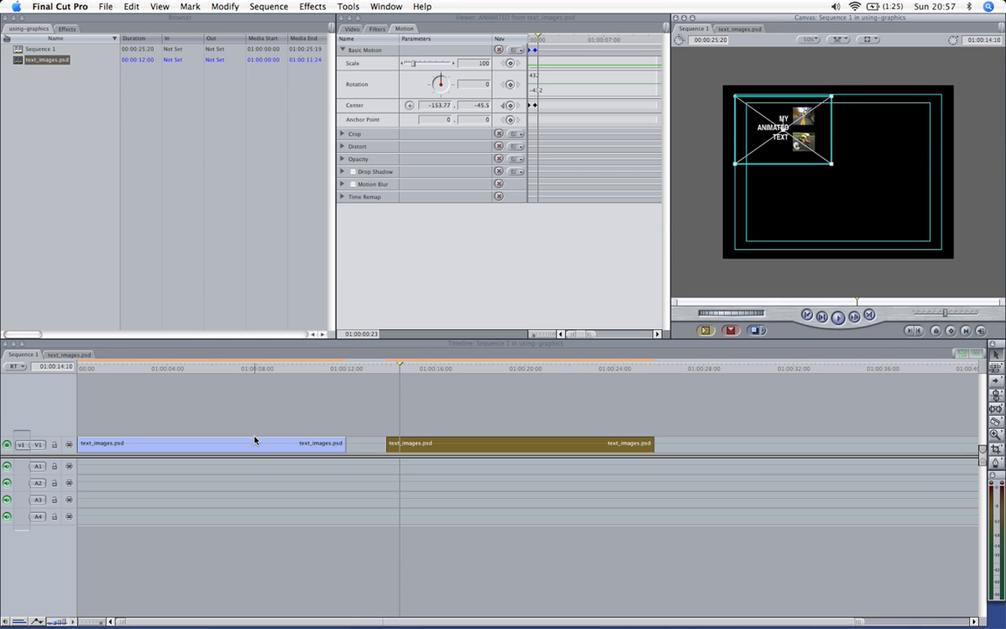
- Stack the first nested clip on V2 directly above the second, and shrink it to just over a quarter size in the frame's lower-left area
left_click_drag(258, 442, 561, 425)
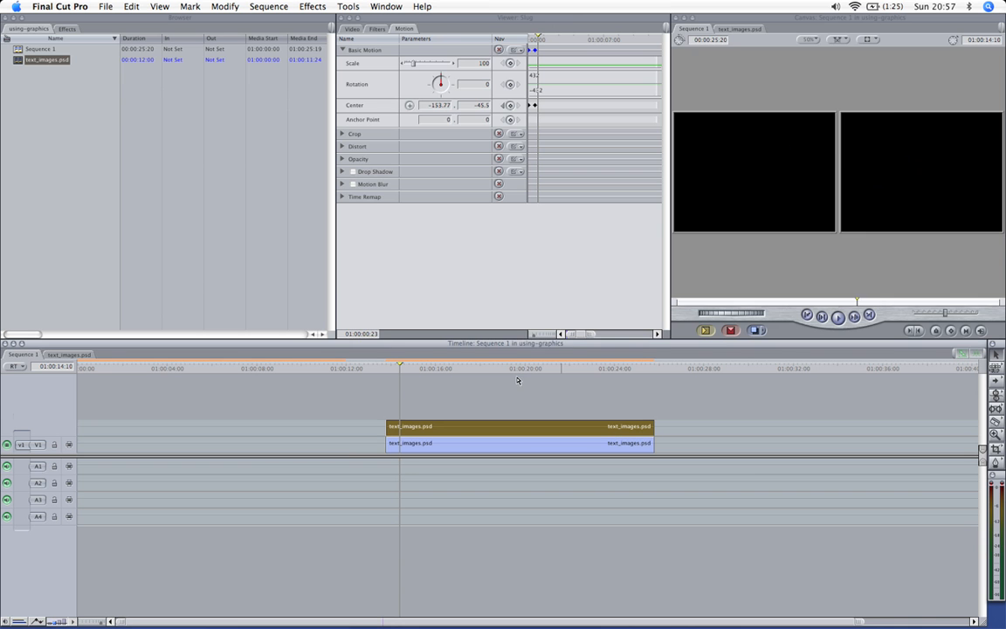
left_click(513, 368)
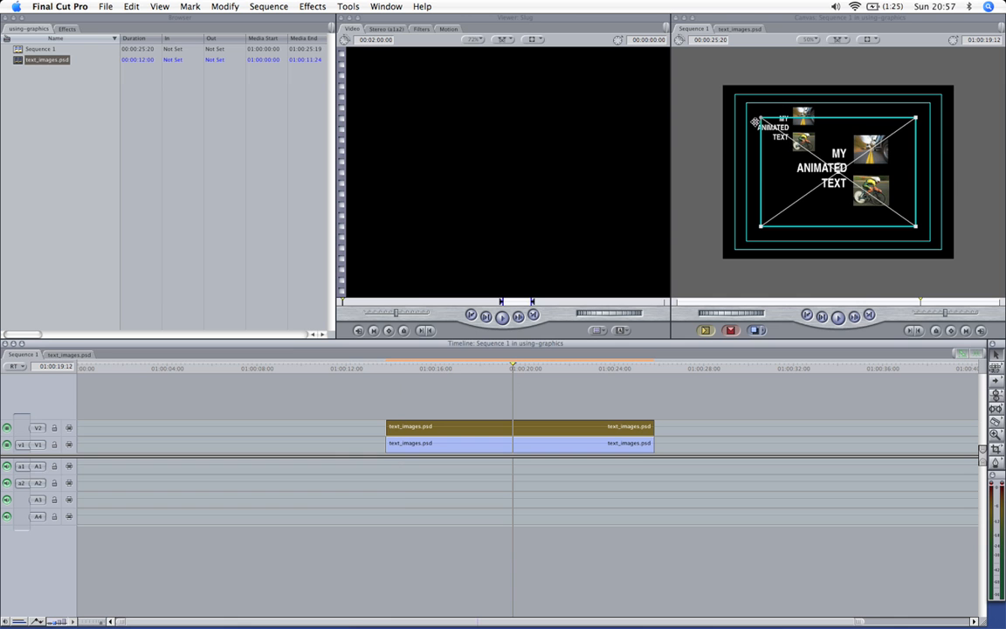
left_click_drag(759, 117, 774, 205)
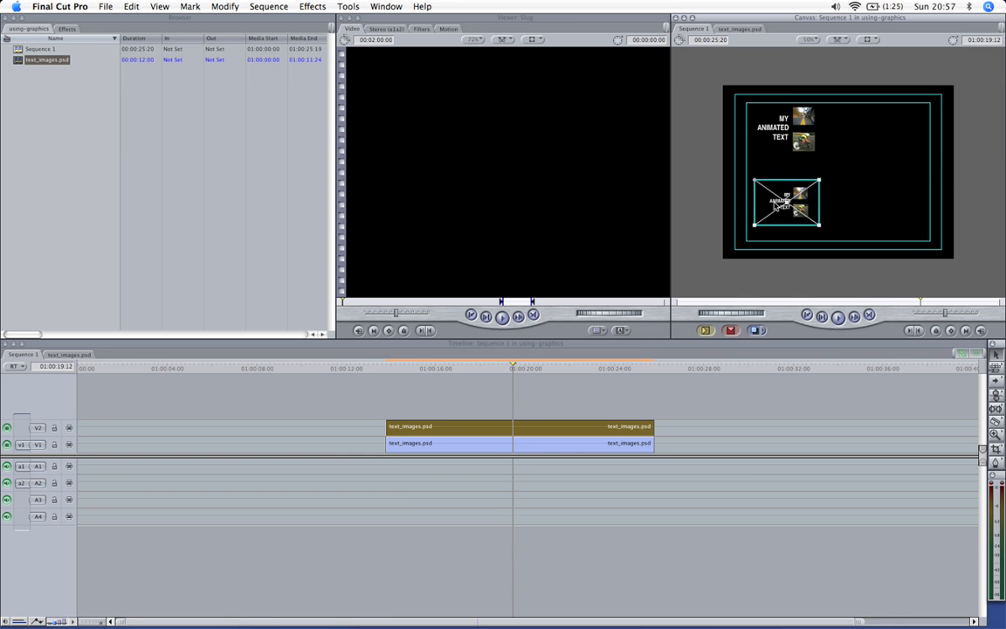
- Play the two stacked nested clips from their start at 01:00:13:20 to check both animations together
left_click(387, 368)
left_click(386, 367)
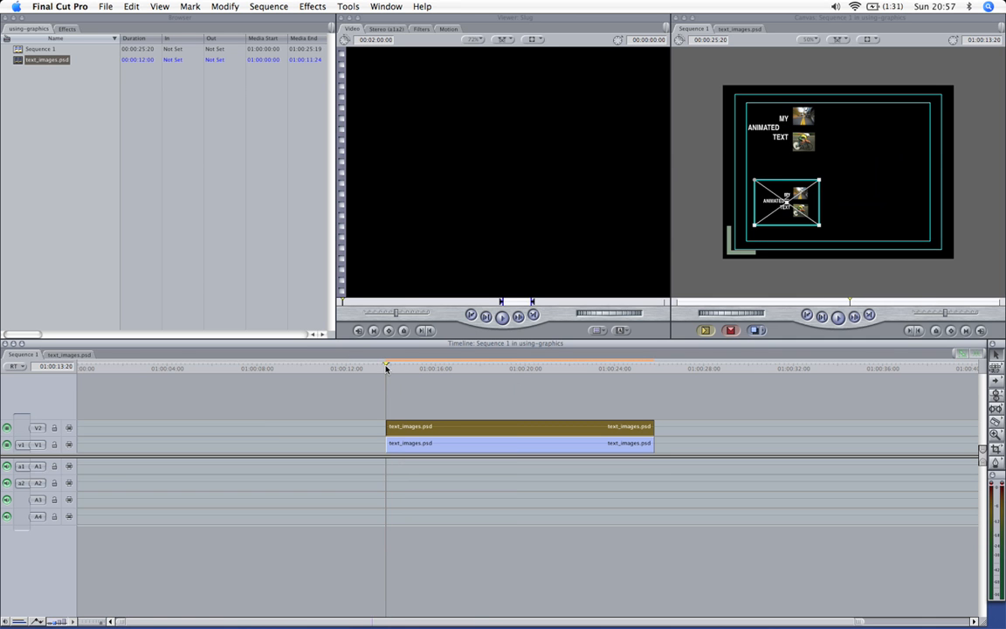
key("space")
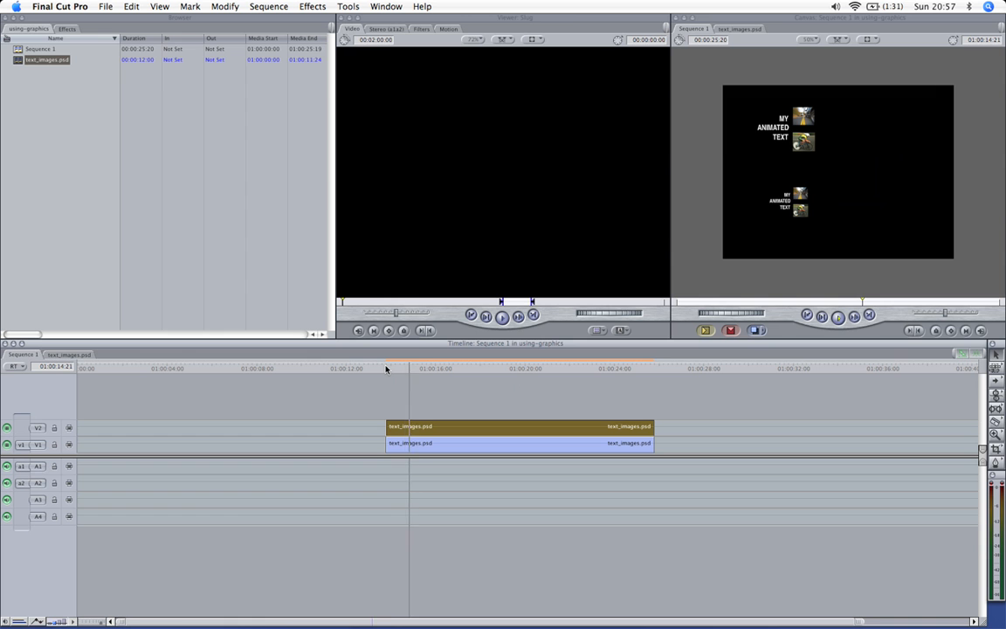
key("space")
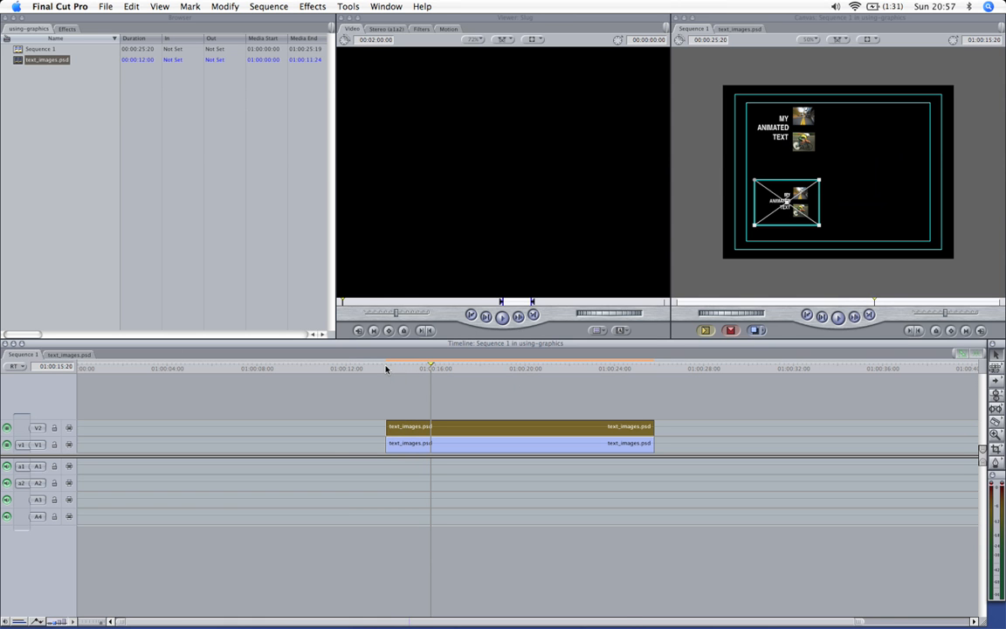